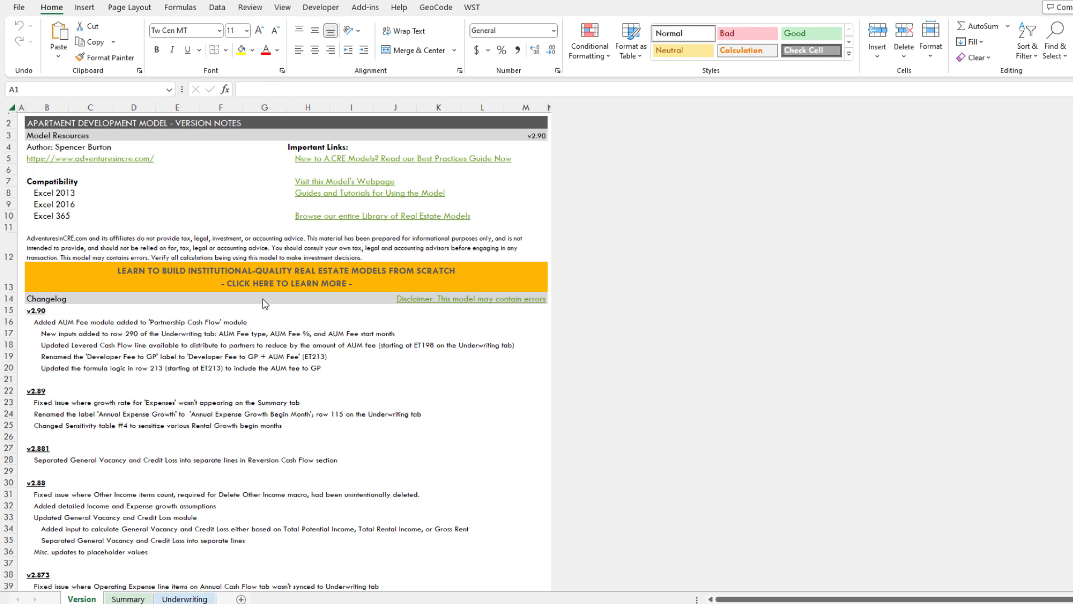
Step: Go from the Version sheet to the Underwriting sheet with its monthly investment cash flows
click(252, 315)
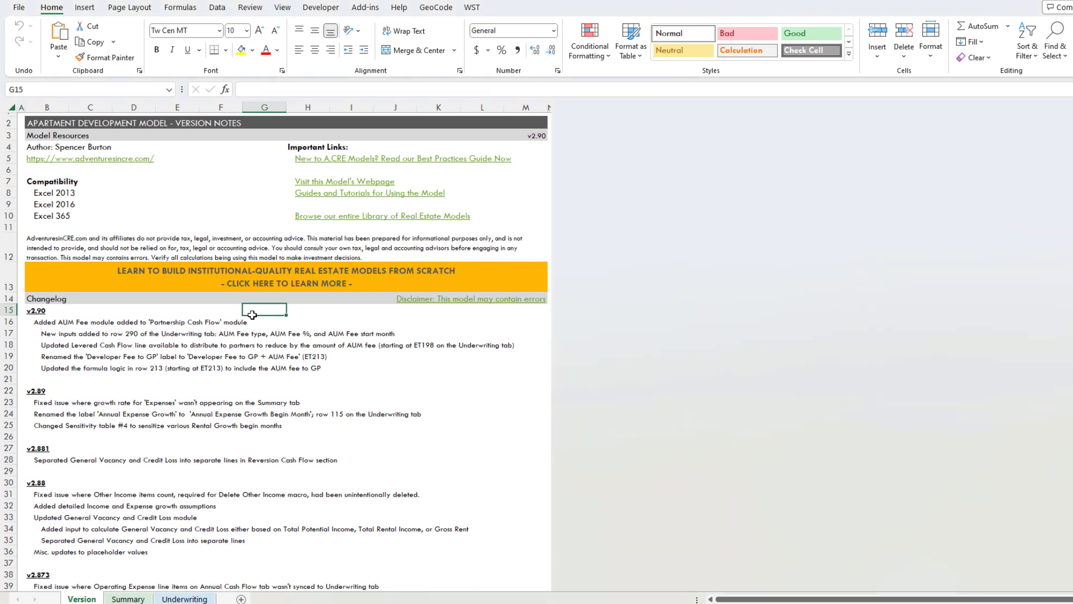
click(184, 599)
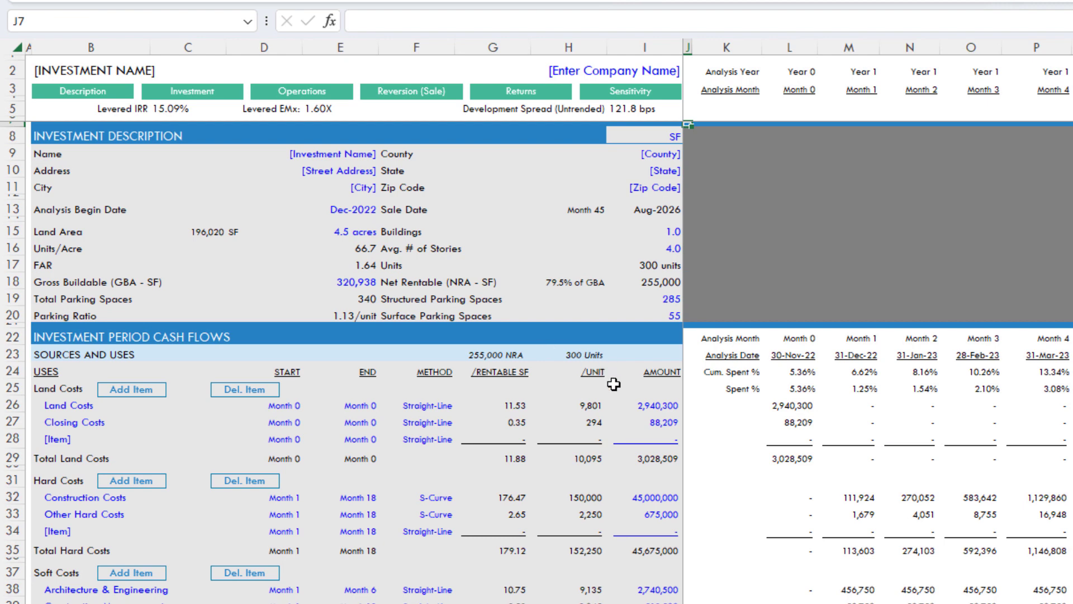
click(656, 404)
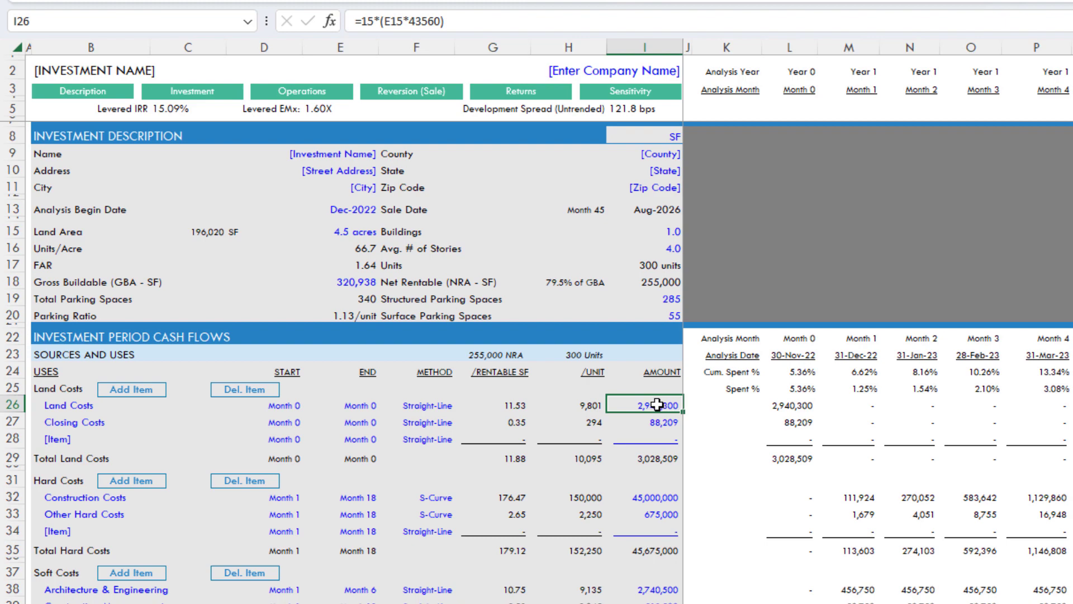
click(648, 109)
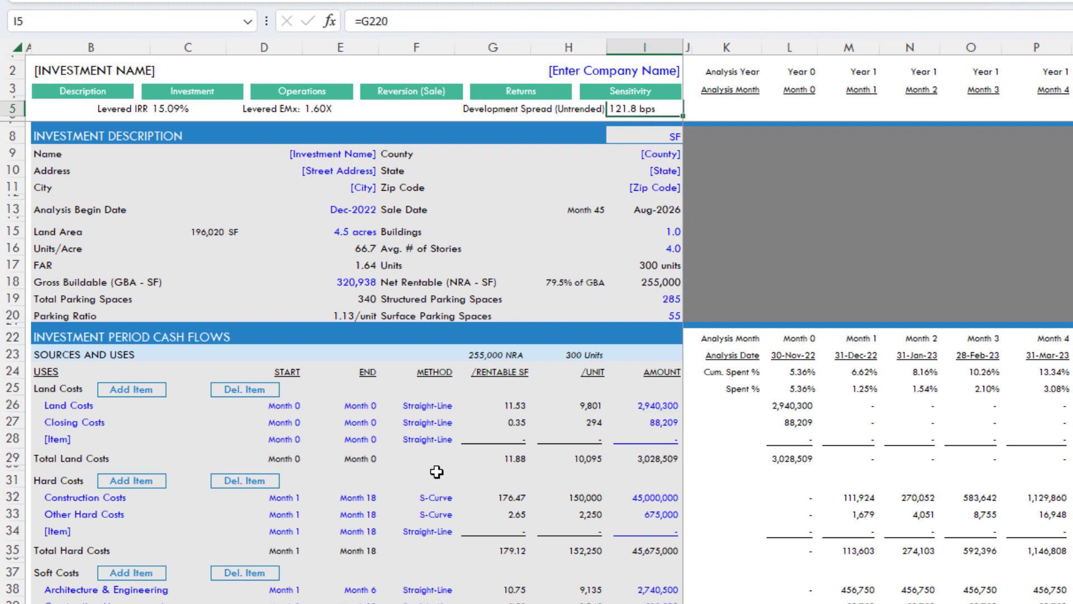
scroll(525, 359, down, 14)
scroll(646, 455, up, 14)
click(655, 403)
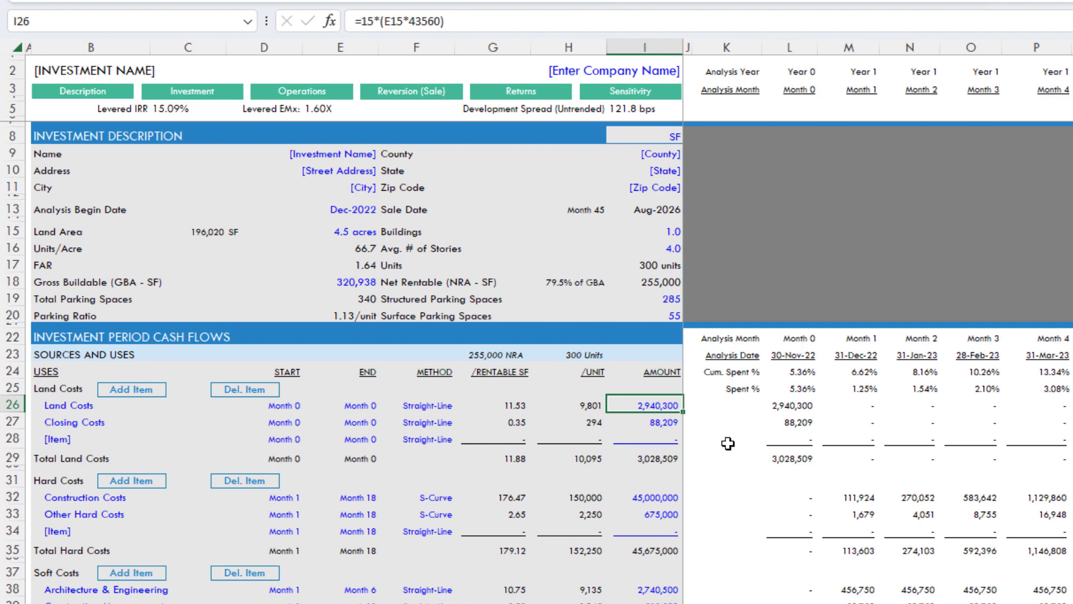
click(662, 107)
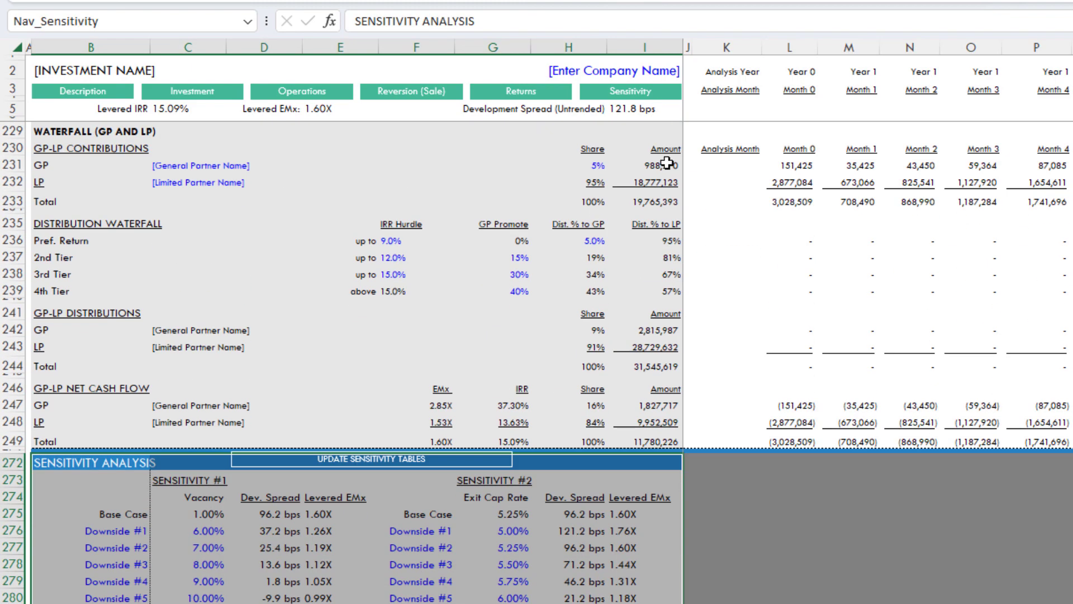
scroll(666, 168, up, 15)
click(90, 95)
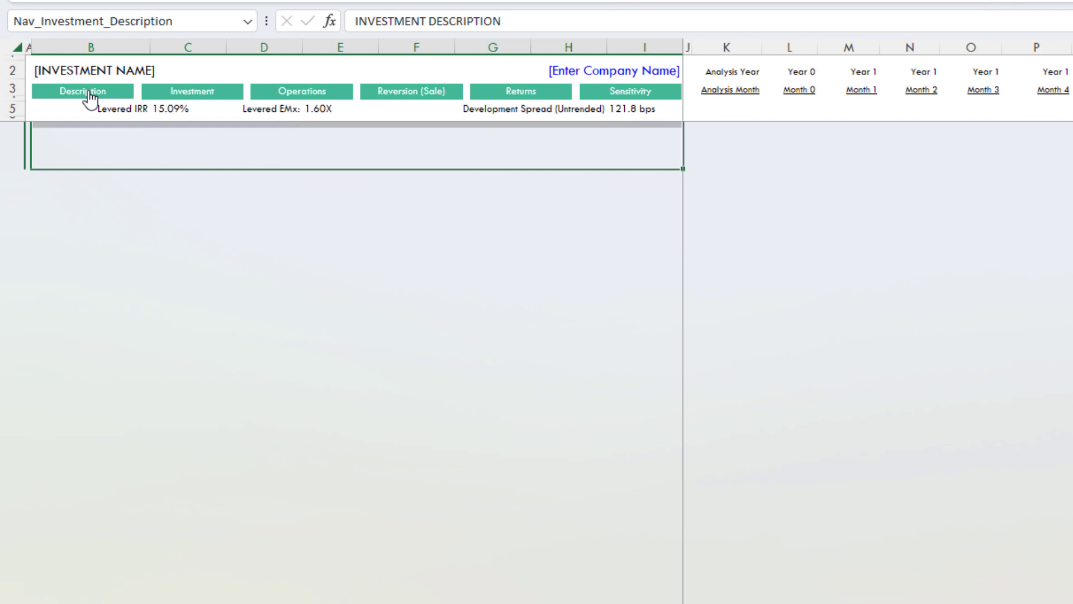
Step: Try Land Costs of 2,700,000, 2,675,000 and 2,680,000 in cell I26
click(645, 401)
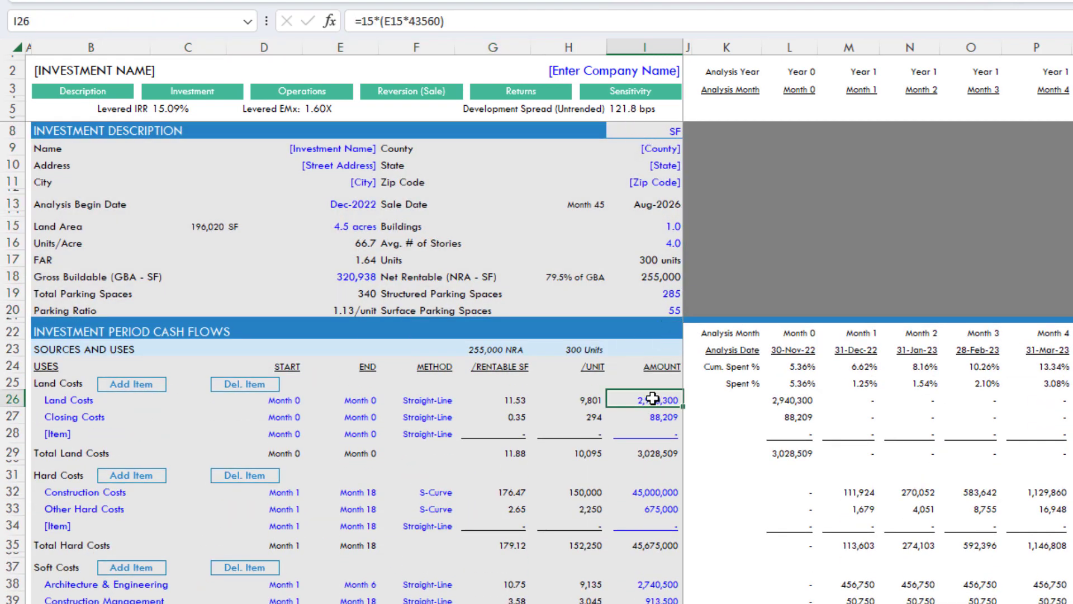
text(2700000)
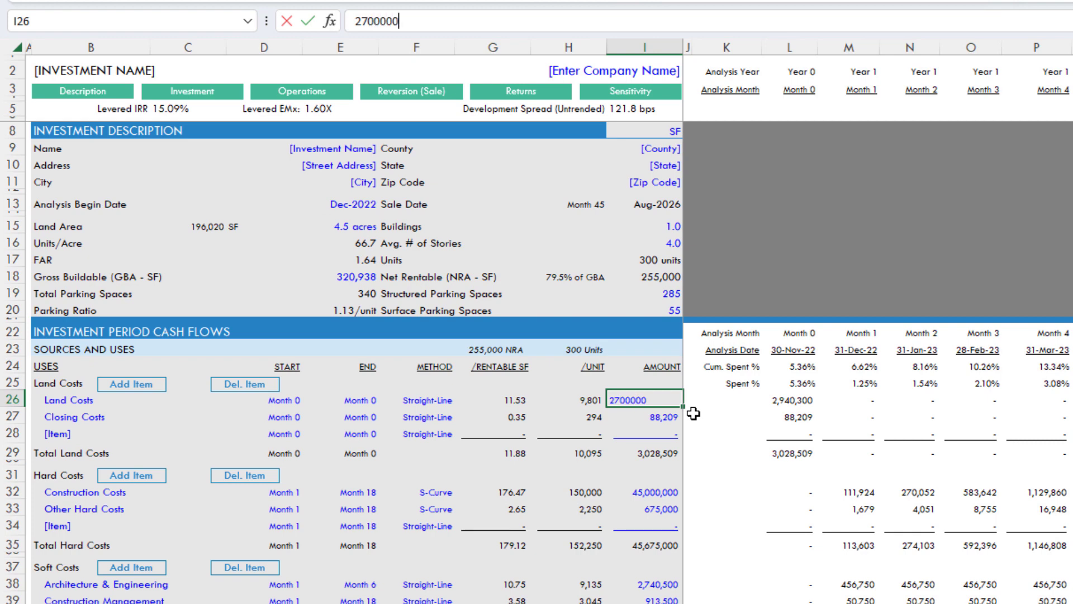
key(Return)
key(Up)
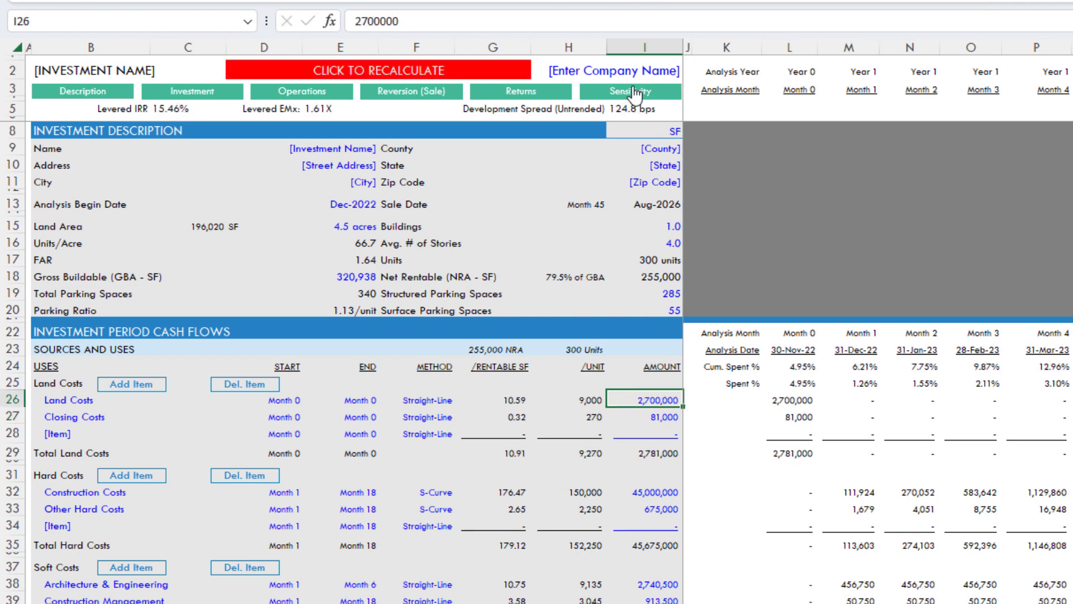
text(27)
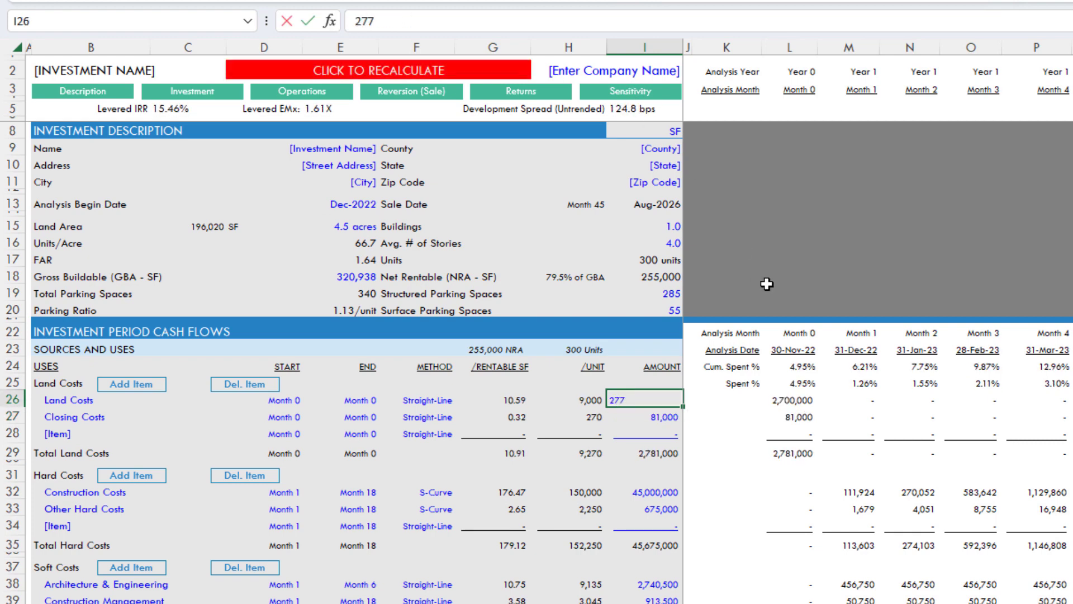
text(7)
key(BackSpace)
key(BackSpace)
text(675000)
key(Return)
key(Up)
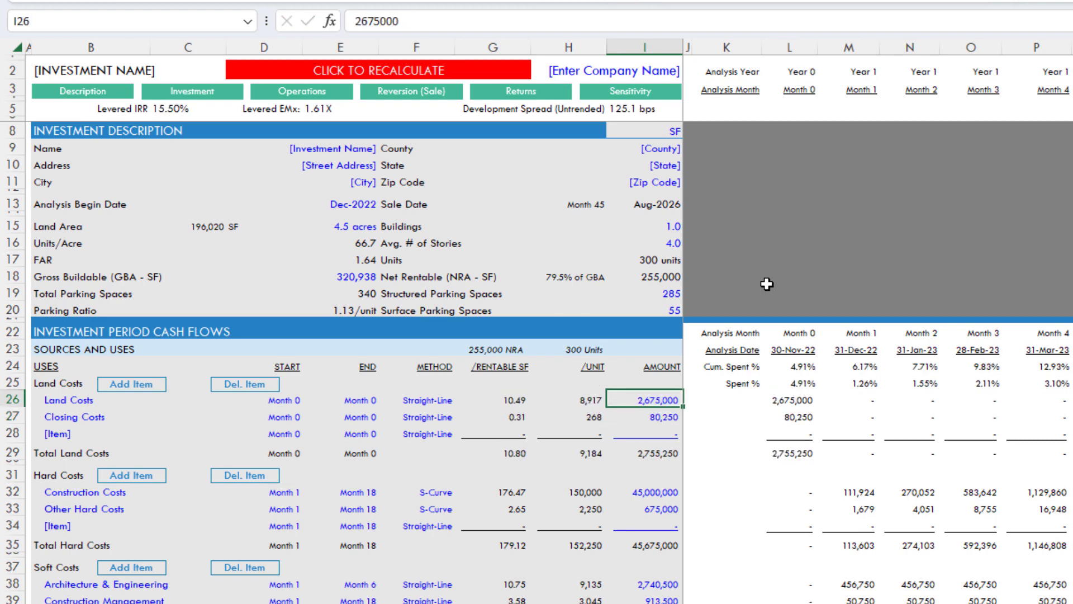
text(2680)
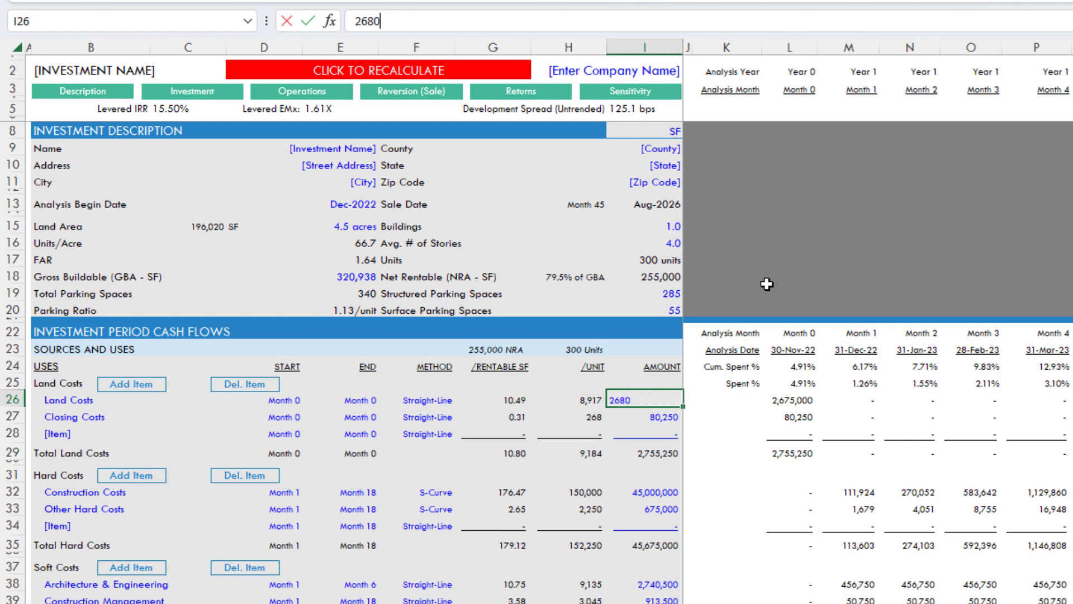
text(000)
key(Return)
key(Up)
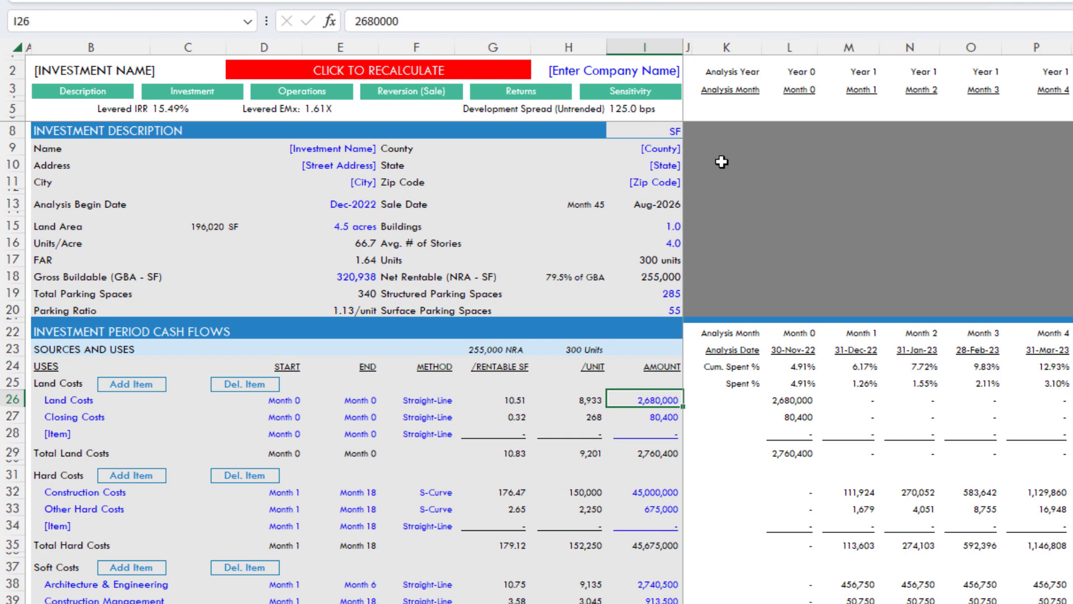
Step: Try 4,000,000, settle Land Costs at 4,800,000, and select development spread cell I5
text(4000000)
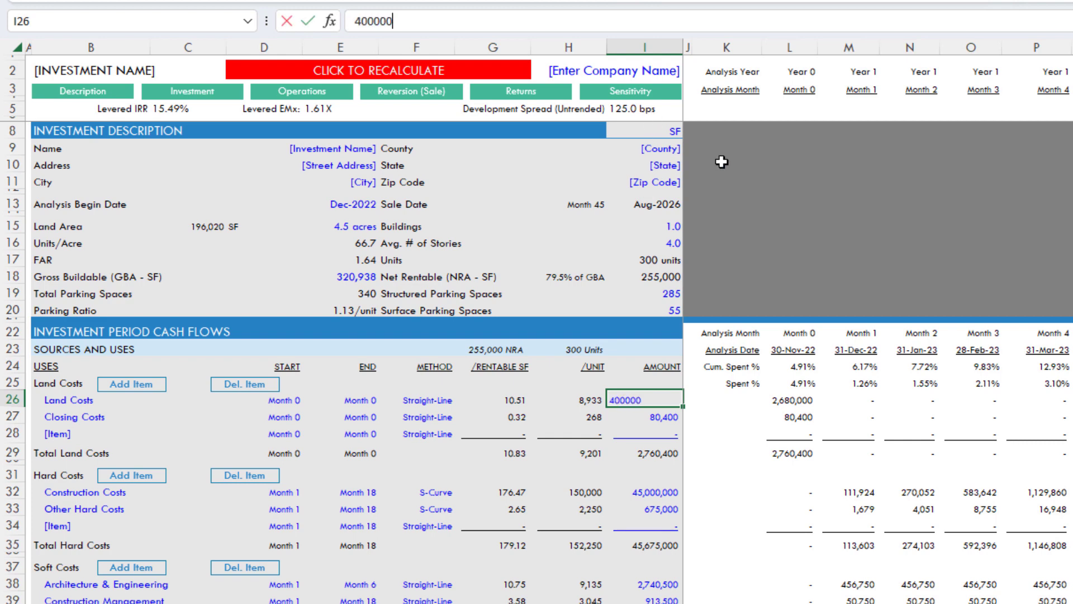
key(Return)
key(Up)
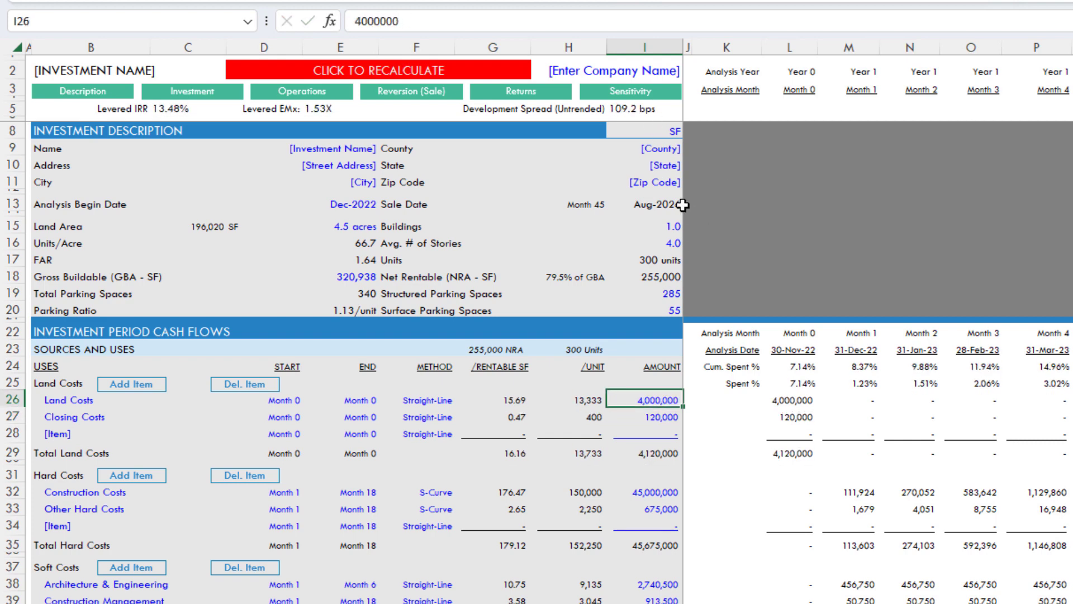
text(4800000)
key(Return)
key(Up)
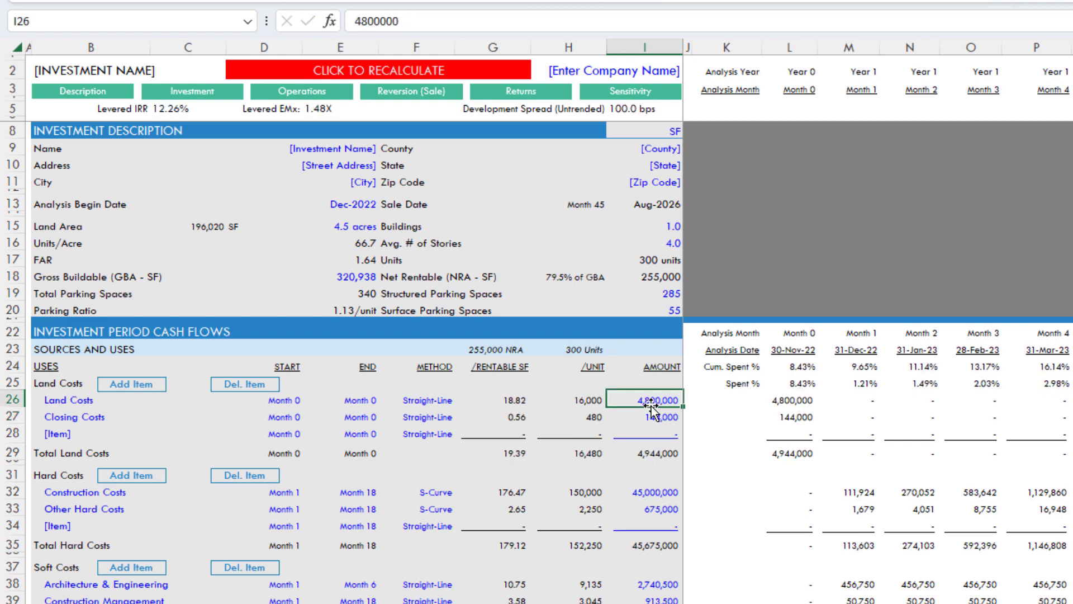
click(632, 110)
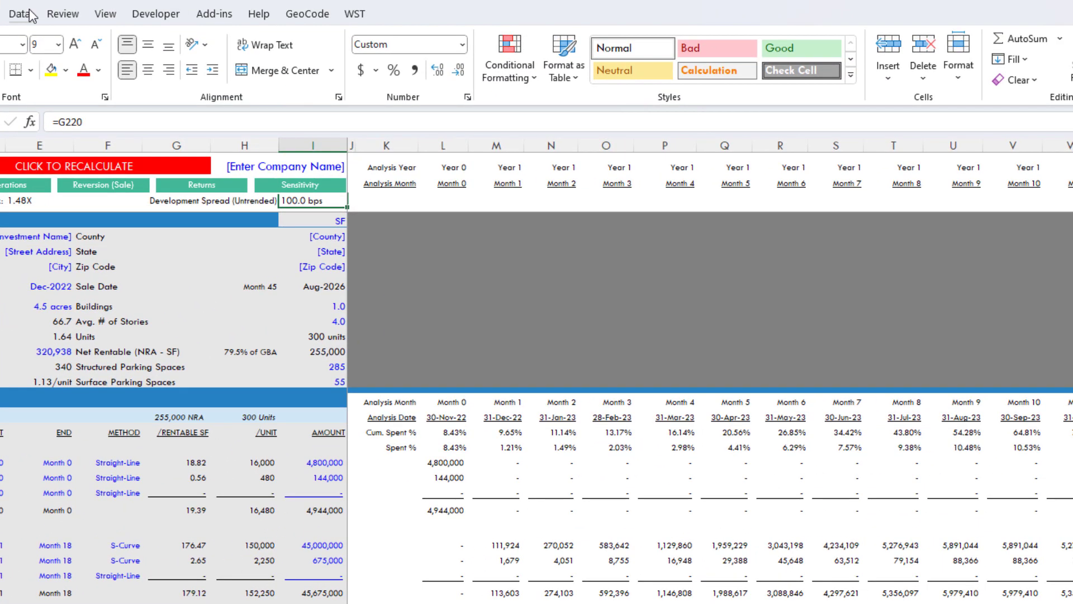
Step: Goal-seek I5 to 125 by changing I26, solving Land Costs to 2,681,134
click(20, 15)
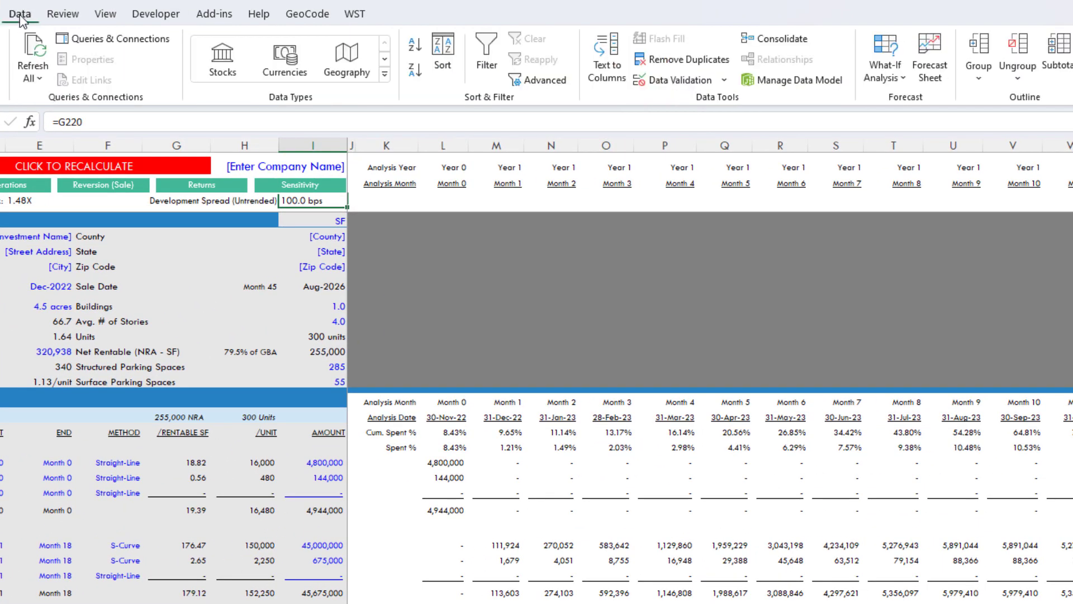
click(888, 80)
click(900, 123)
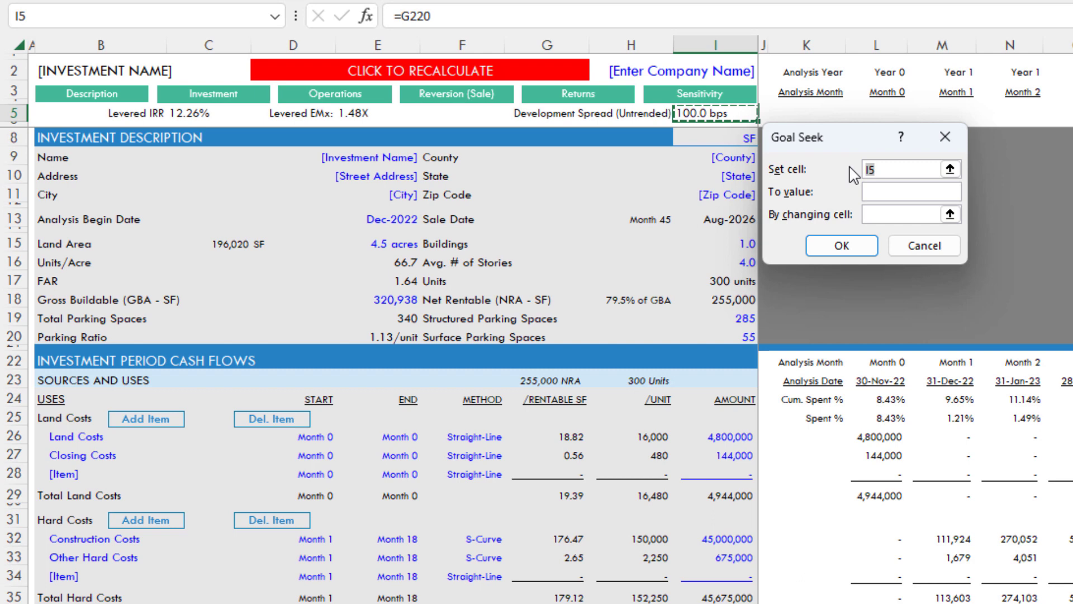
click(950, 169)
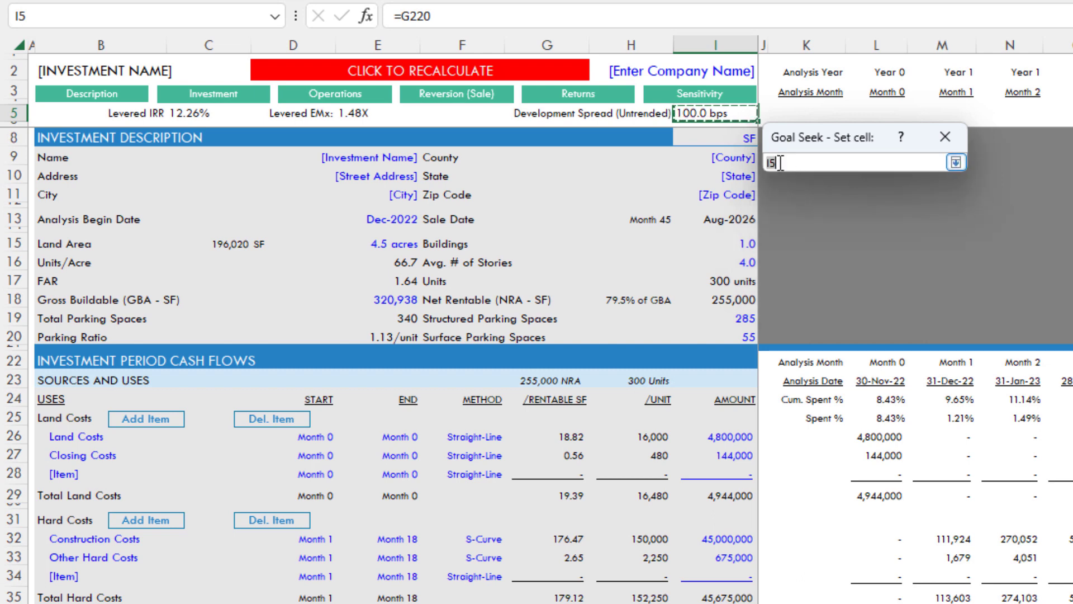
click(705, 114)
key(Return)
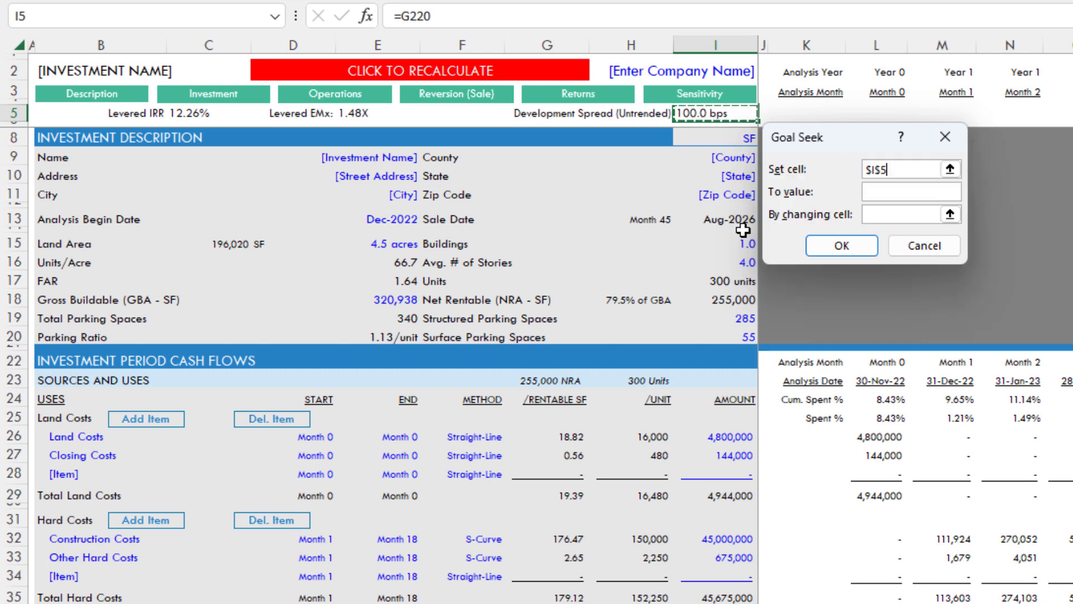
click(876, 192)
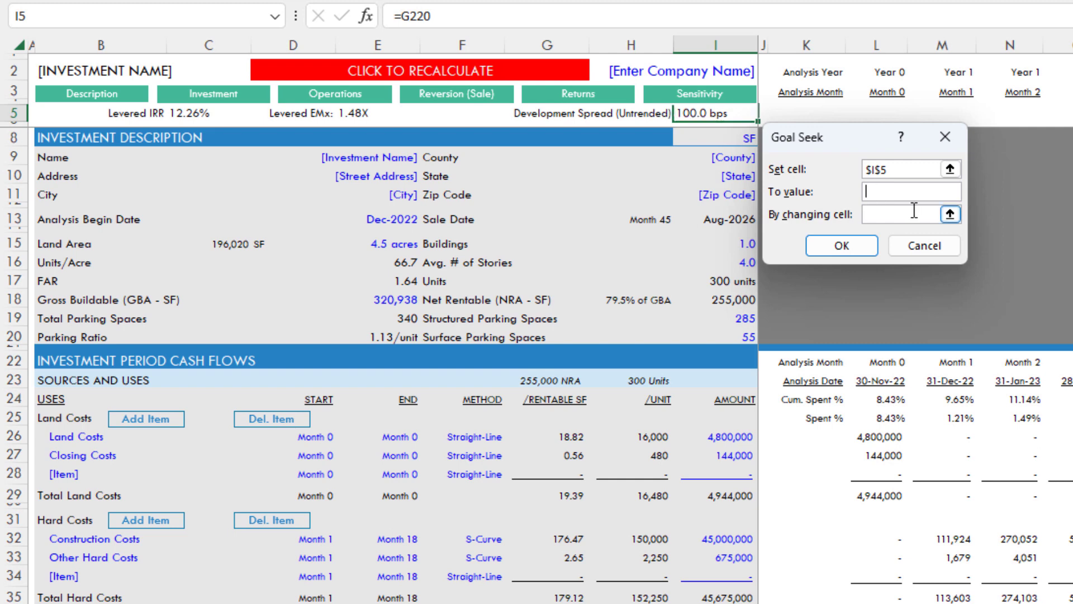
text(125)
click(950, 215)
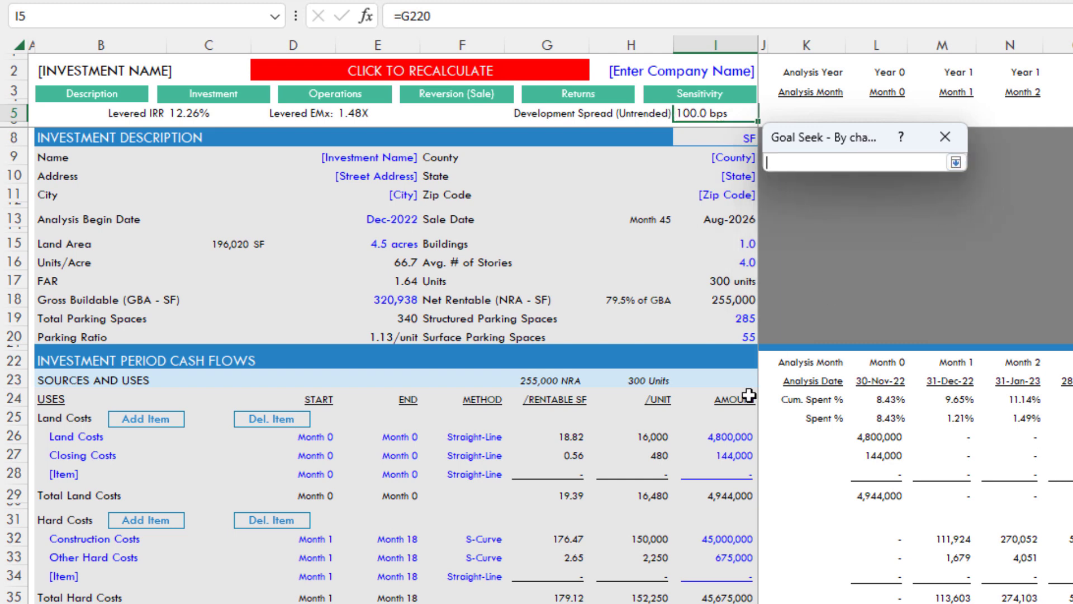
click(729, 430)
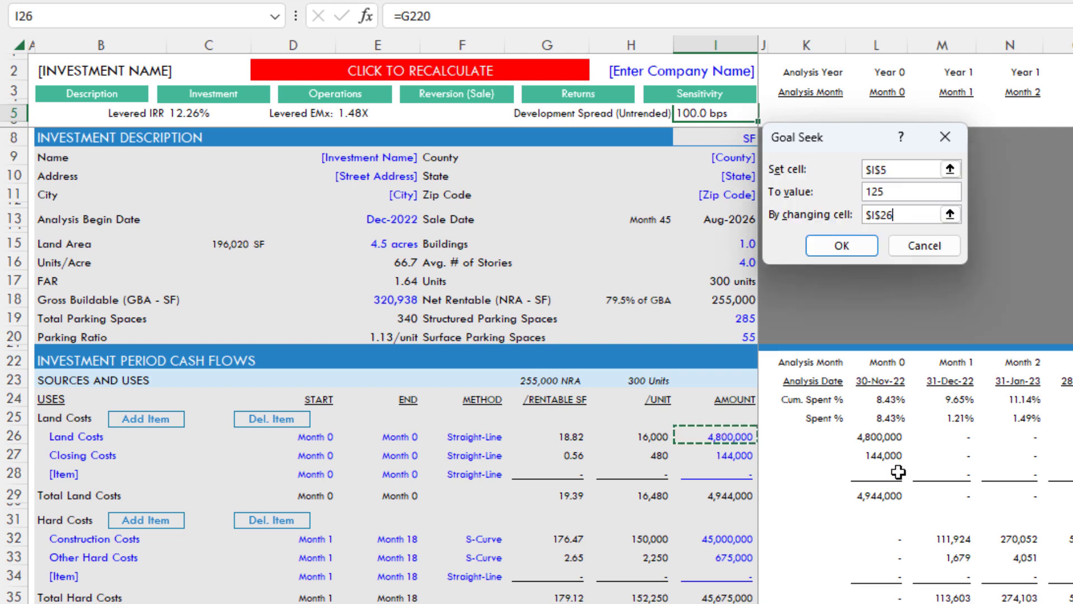
key(Return)
click(841, 246)
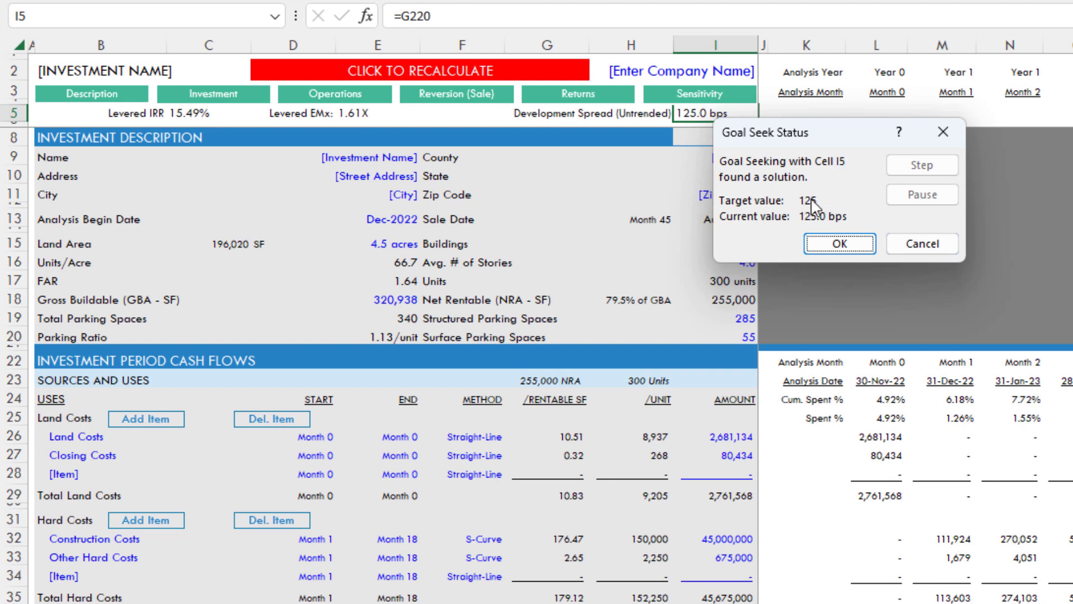
click(827, 243)
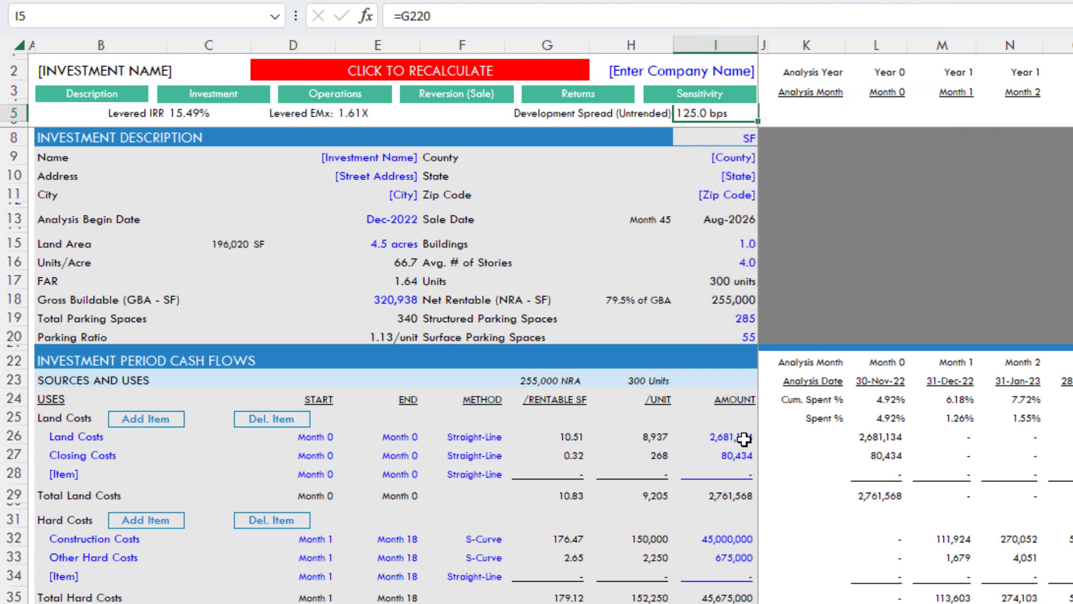
click(743, 438)
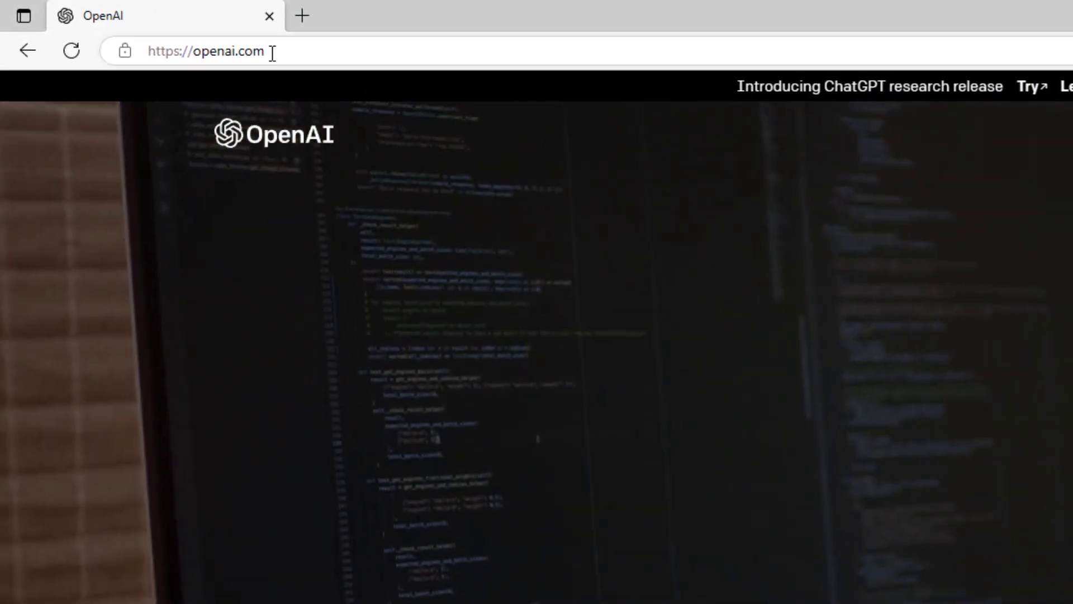
Step: Scroll to the openai.com footer and log in to reach the API overview page
drag(270, 53, 218, 187)
click(893, 414)
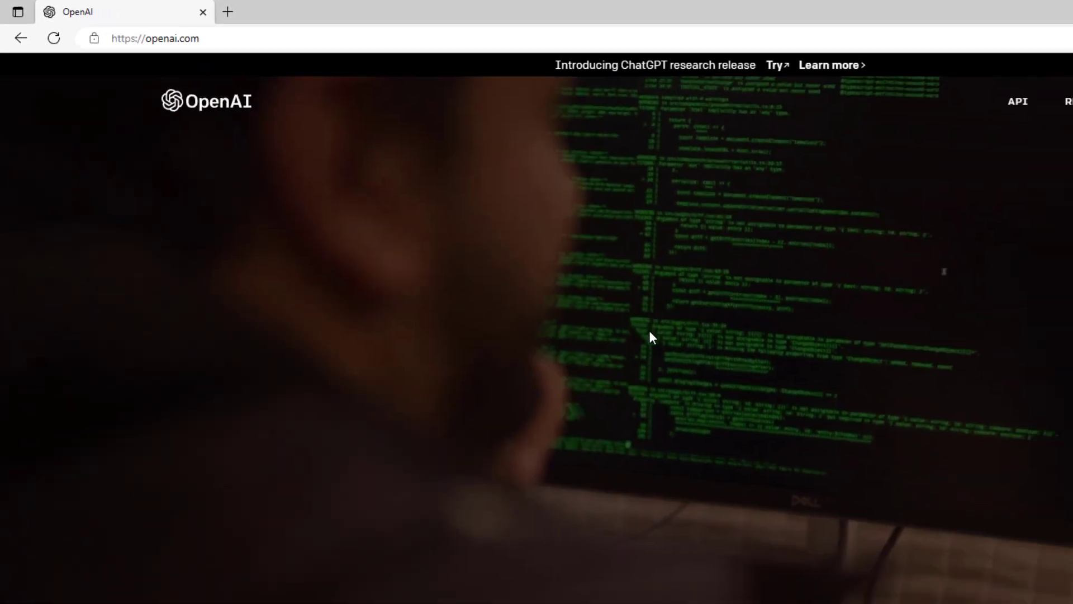
scroll(810, 419, down, 10)
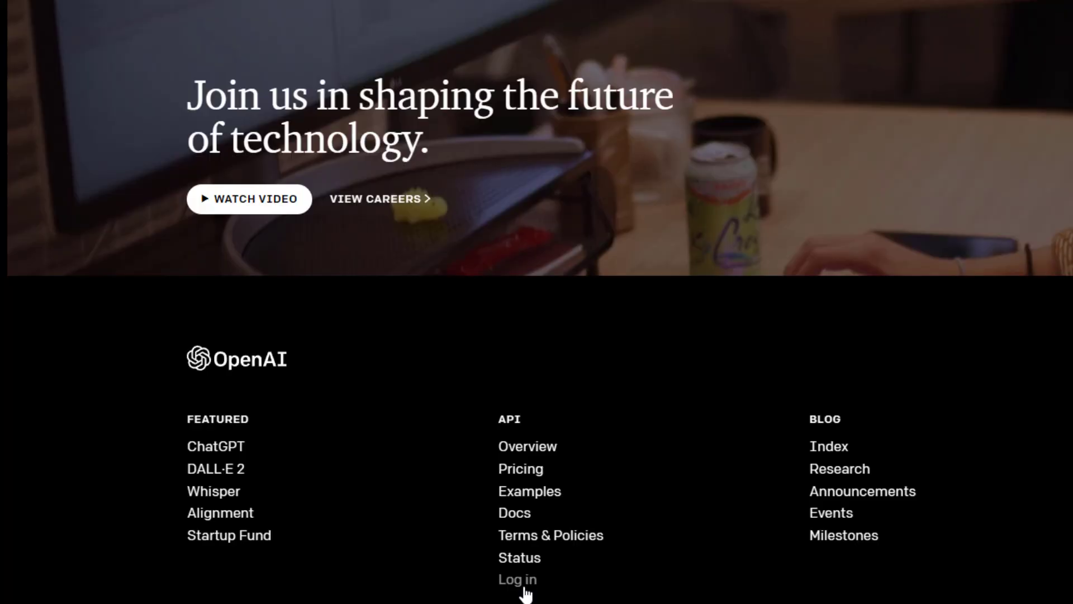
click(600, 469)
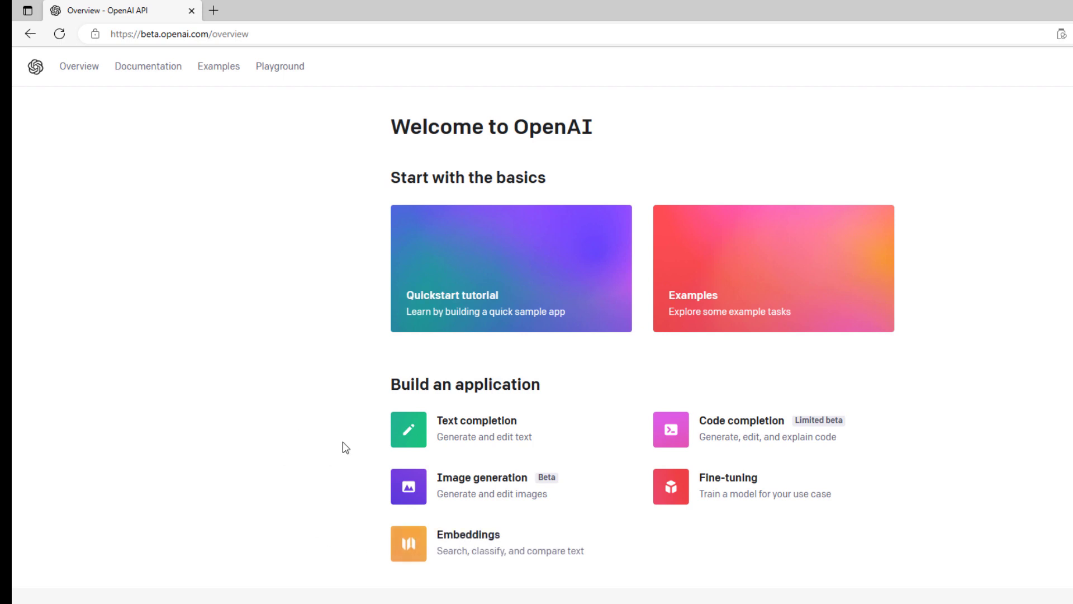
Step: In the Playground, generate a four-line poem about butterflies and ice cream from a prompt
click(296, 66)
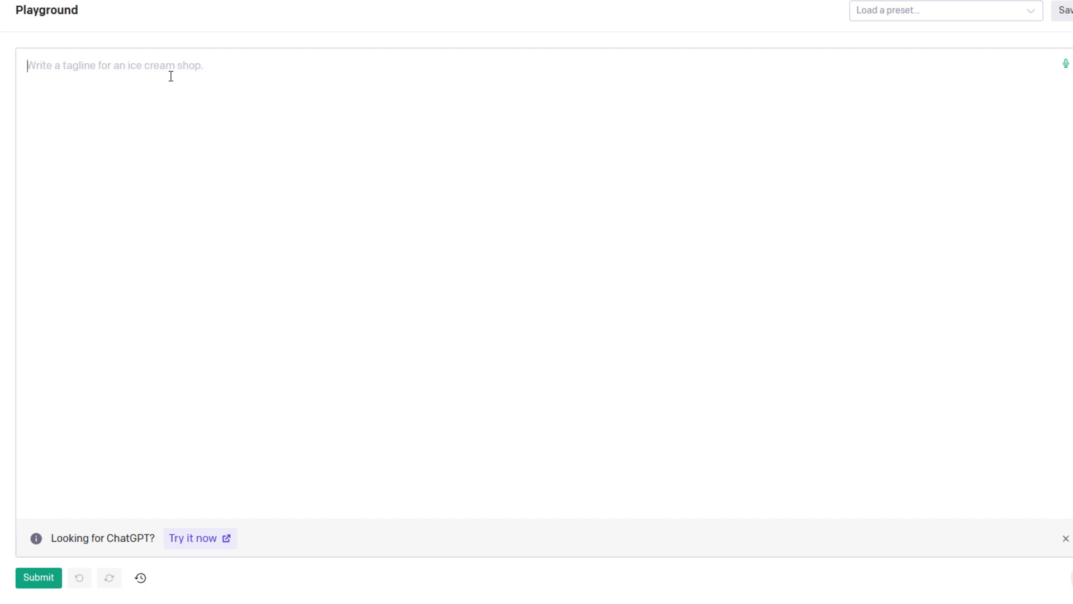
click(171, 76)
text(Write a)
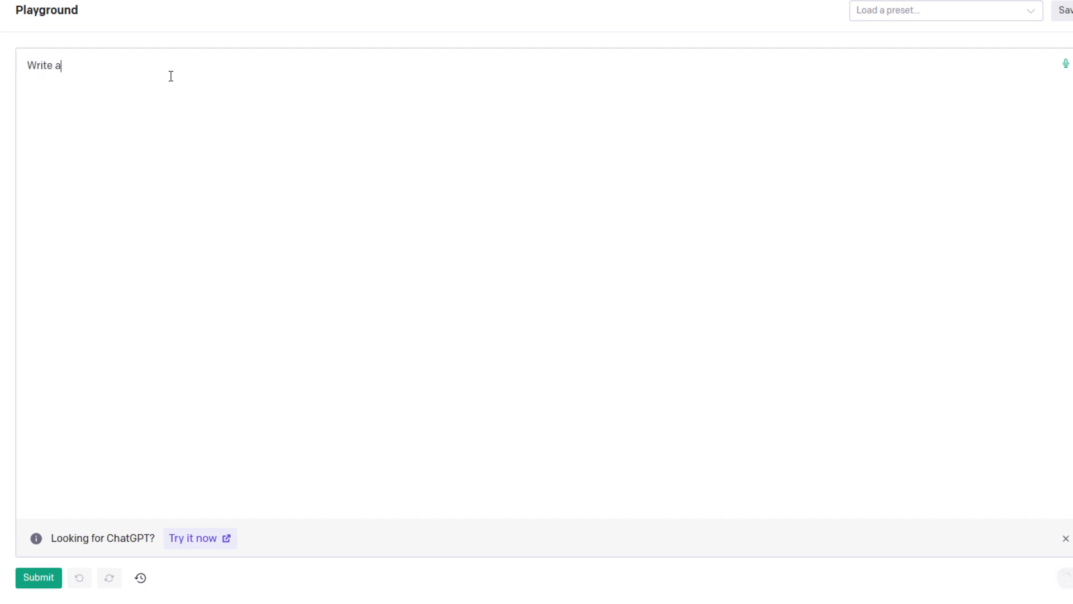
text( p)
key(BackSpace)
text(pe)
text(em of four lines abo)
text(ut)
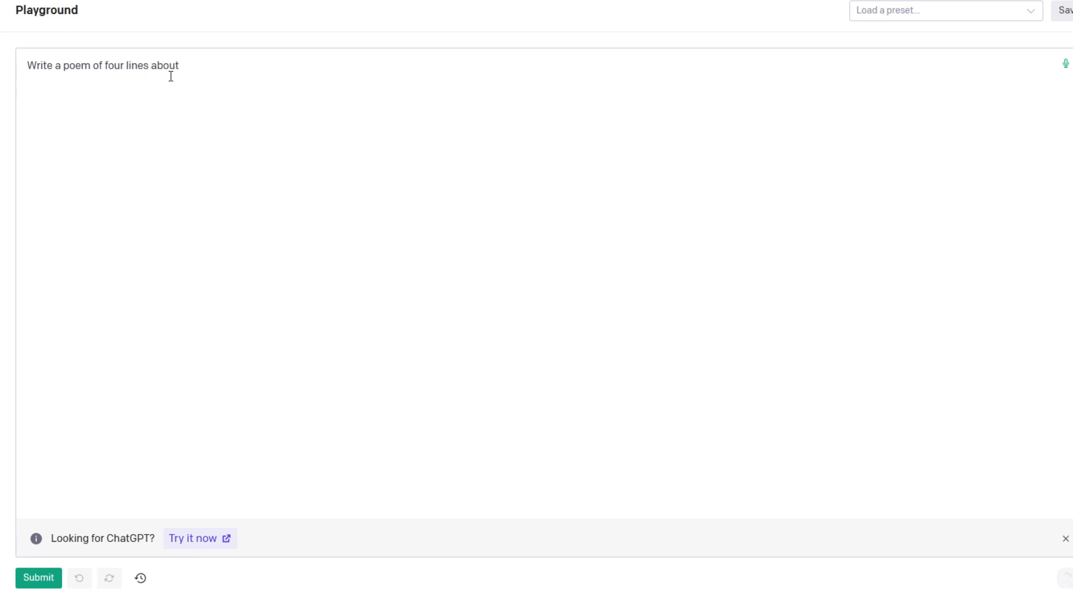
text( butterflies and ice cream)
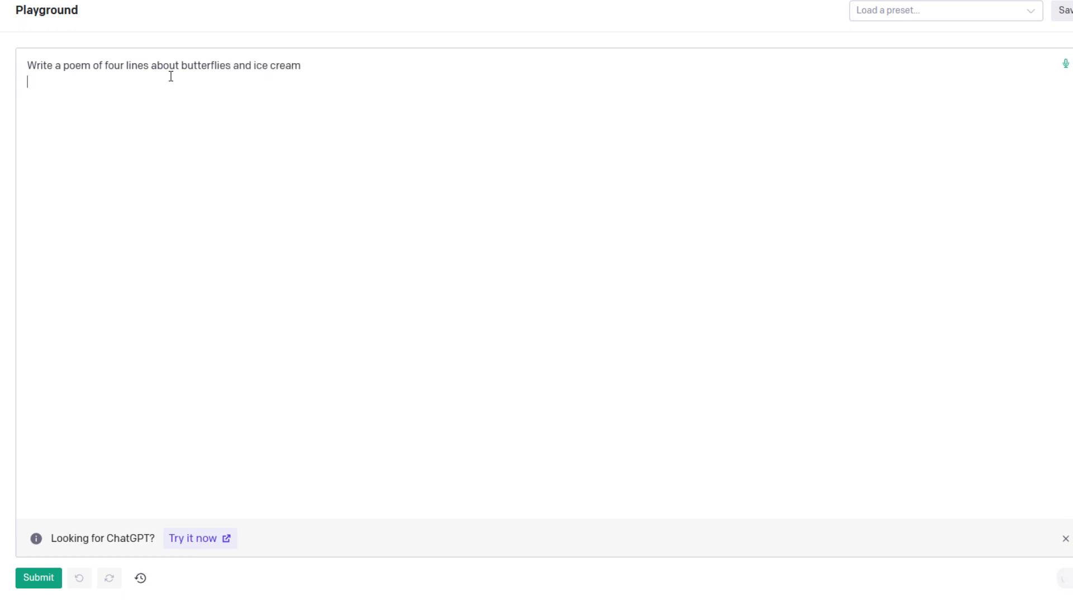
click(46, 577)
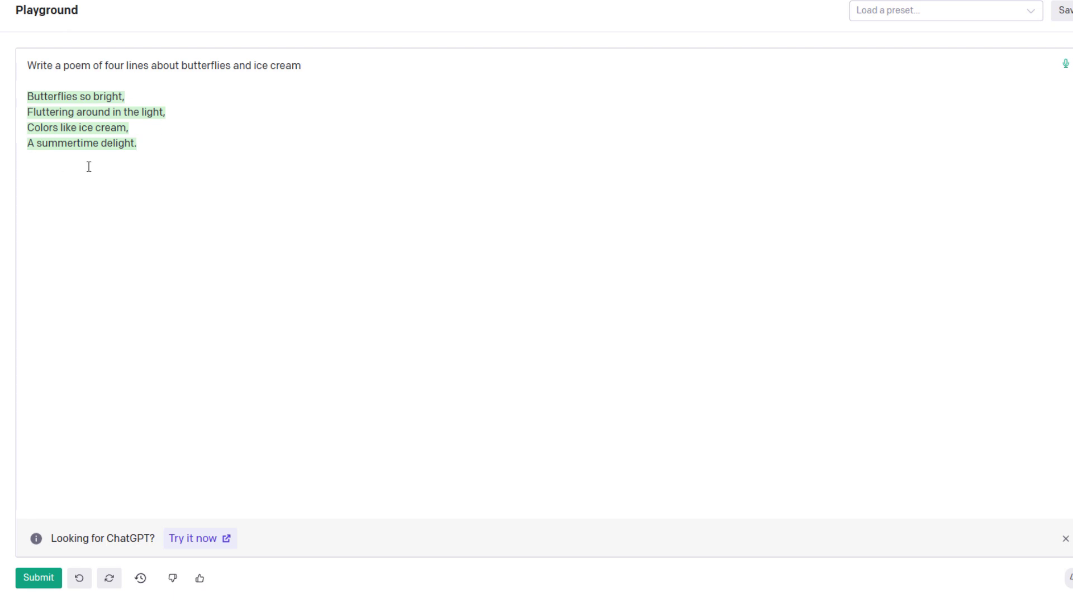
drag(156, 145, 28, 56)
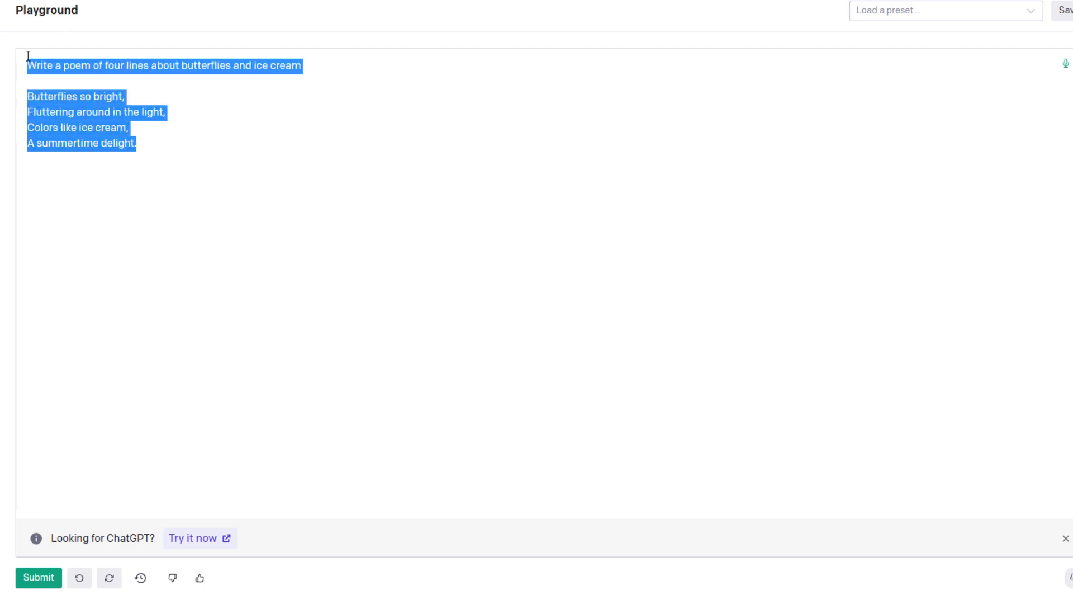
Step: Replace the poem with a prompt for an apology letter to an offended work colleague and generate it
key(BackSpace)
text(Write )
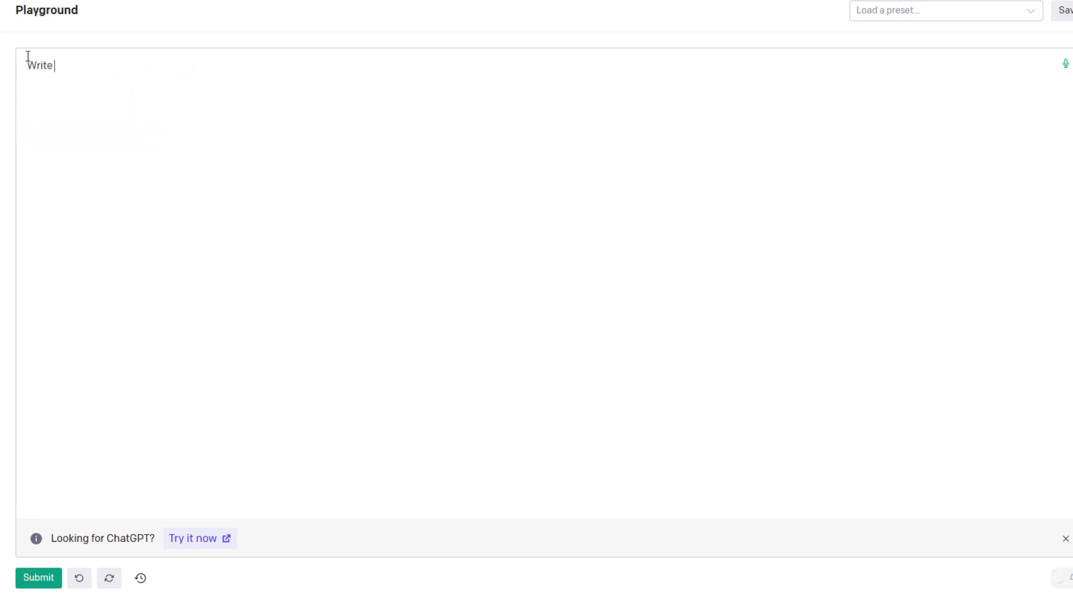
text(a apology letter to a)
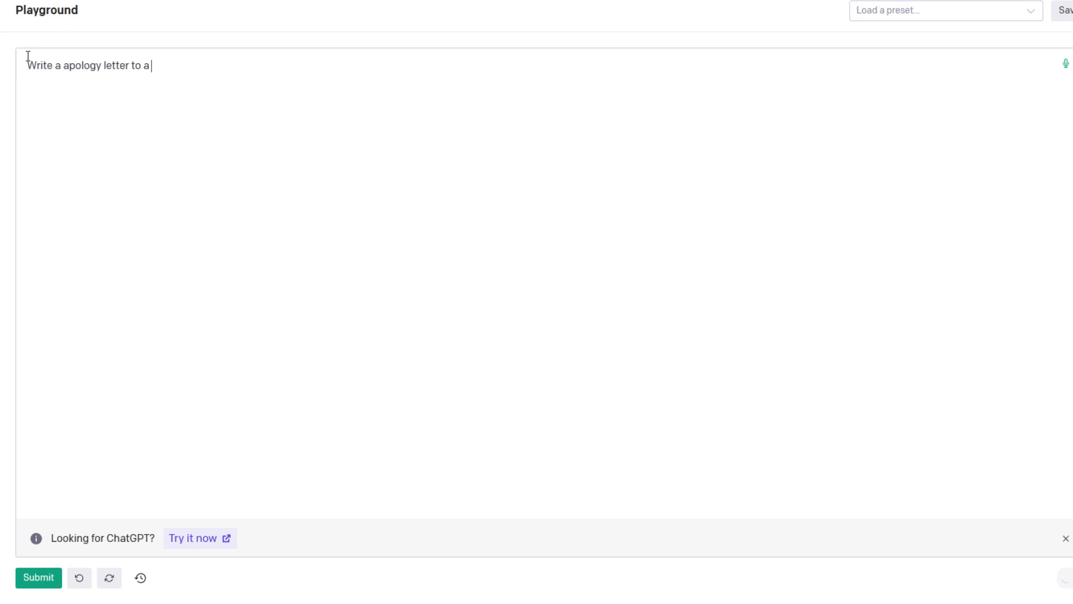
text( work colleague that I offende)
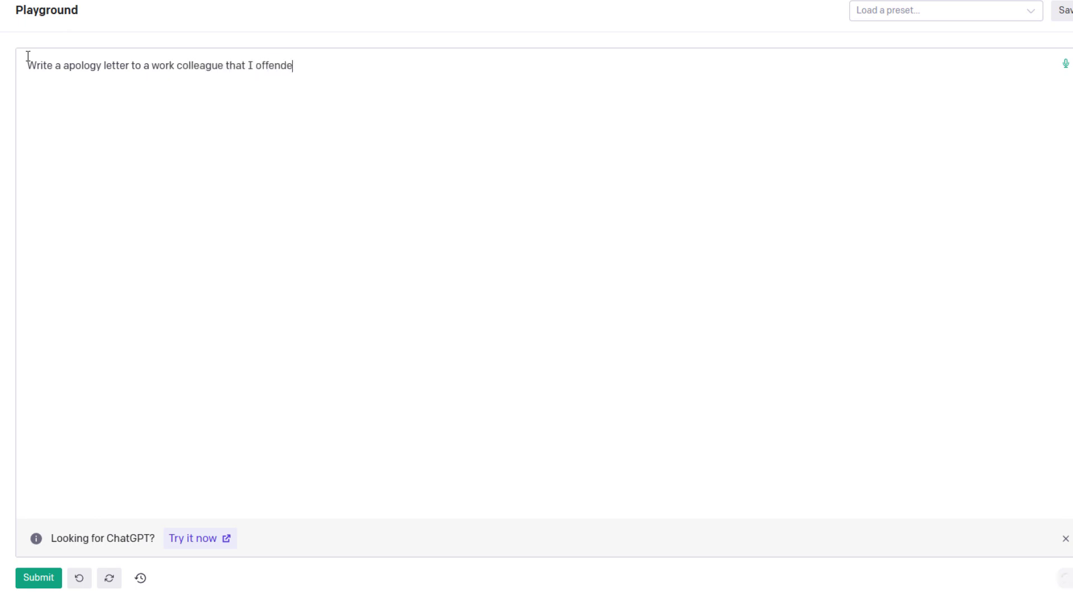
text(d)
click(39, 577)
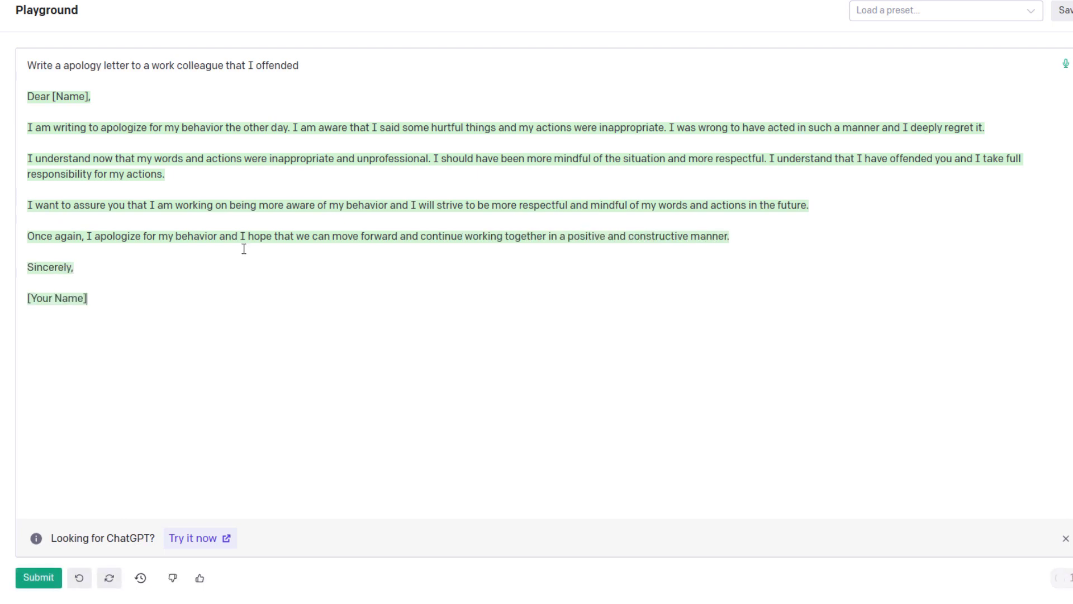
triple_click(114, 300)
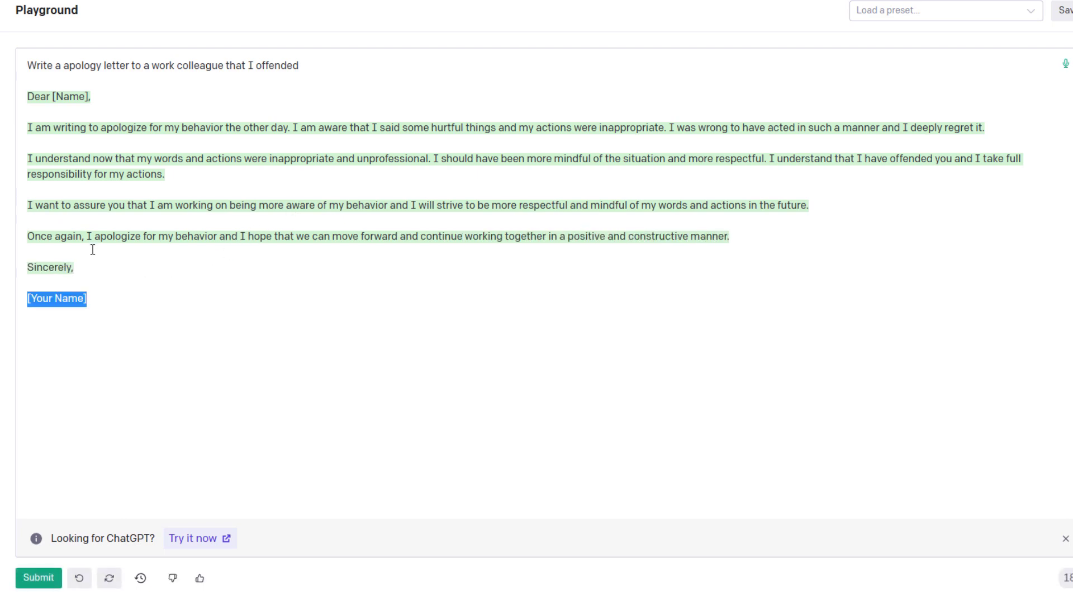
drag(93, 249, 15, 64)
Step: Delete the selected prompt and apology letter from the Playground editor
key(BackSpace)
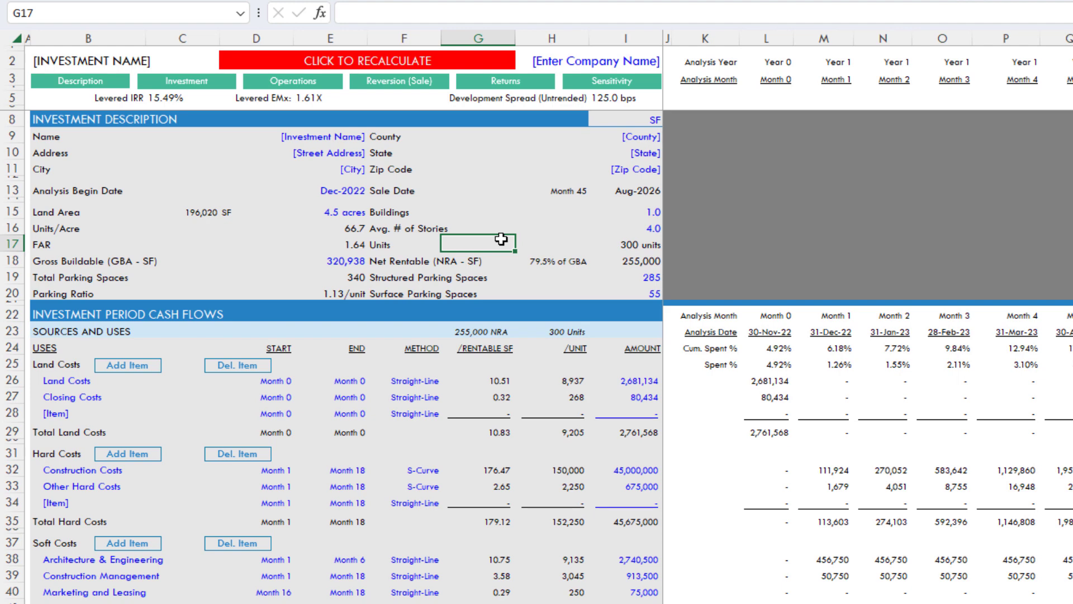
click(629, 99)
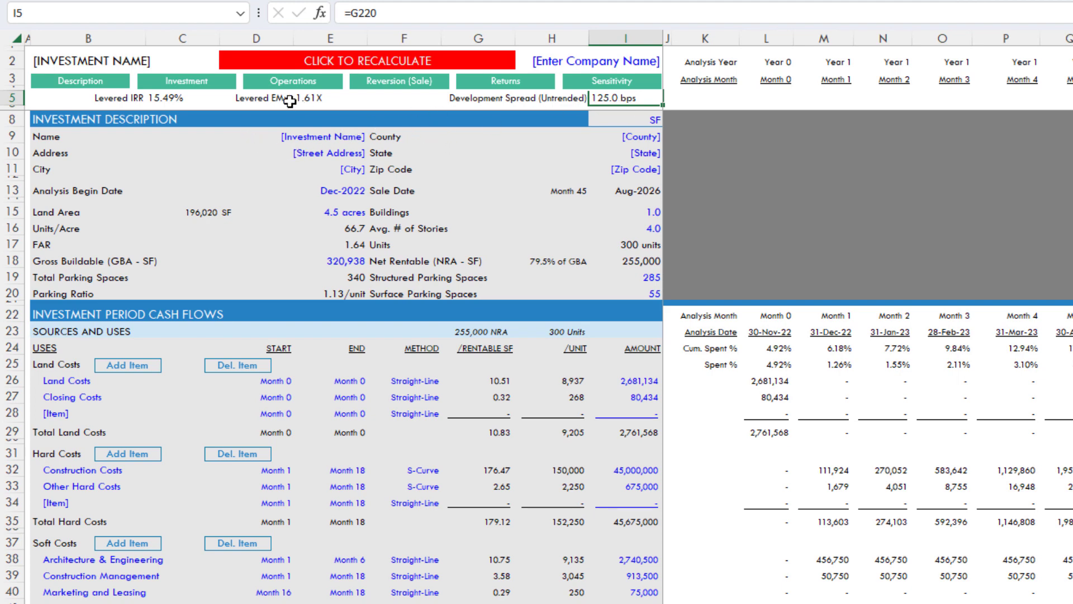
click(42, 18)
key(Escape)
click(648, 379)
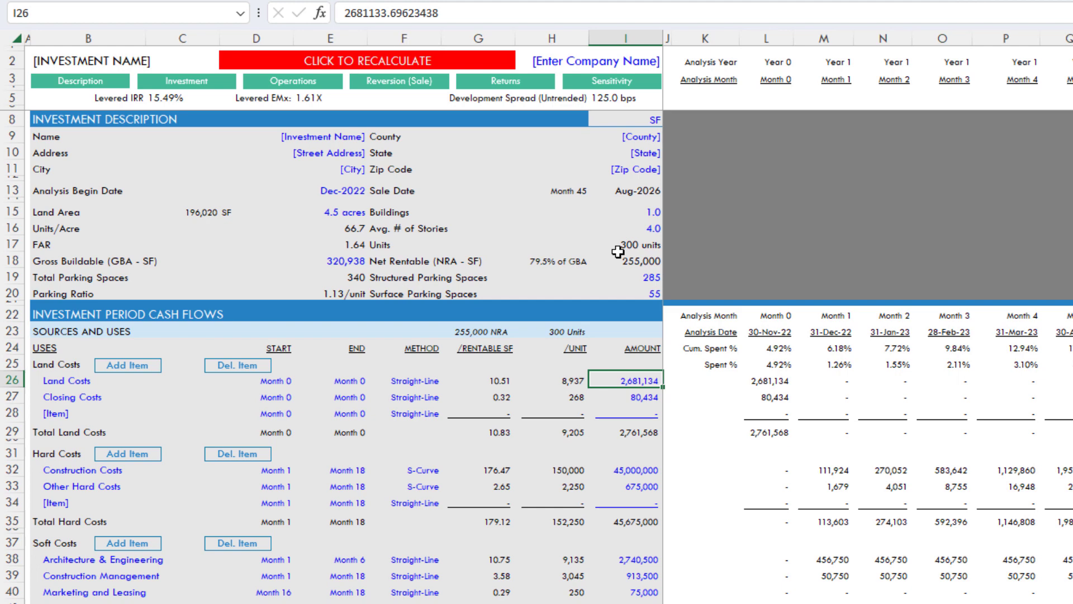
click(14, 98)
key(ctrl+shift+equal)
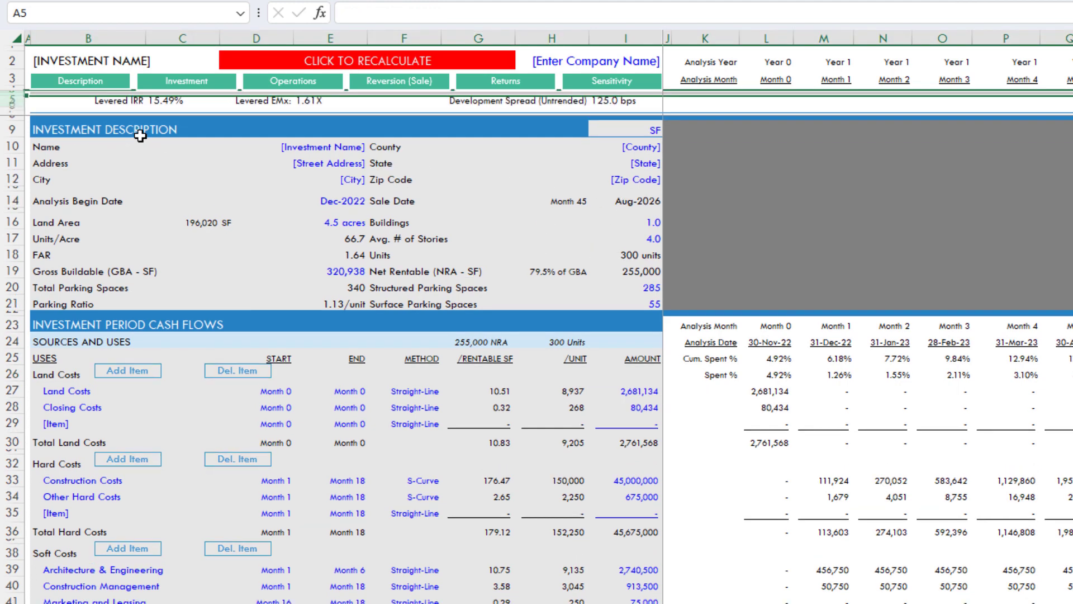
click(628, 105)
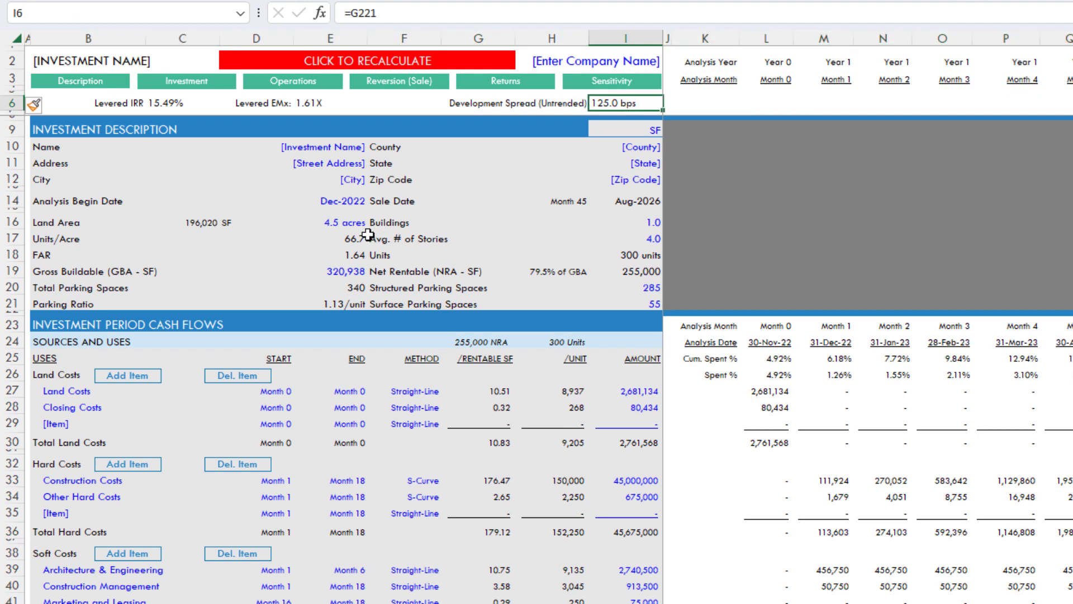
key(ctrl+z)
click(650, 100)
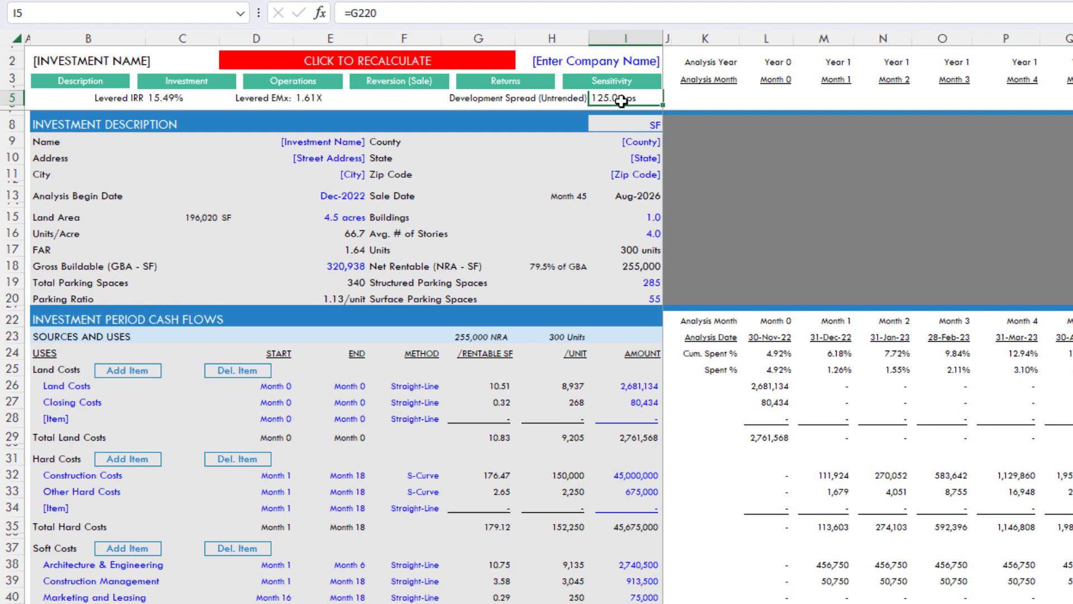
Step: Name the development spread cell I5 Dev_Spread
click(57, 15)
text(Dev_Spread)
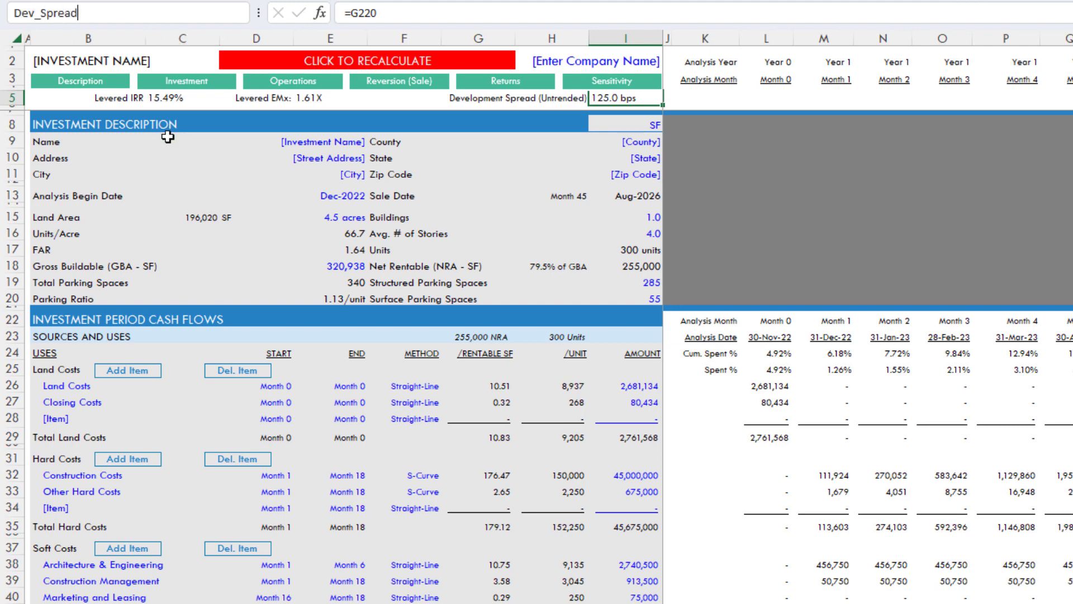
key(Return)
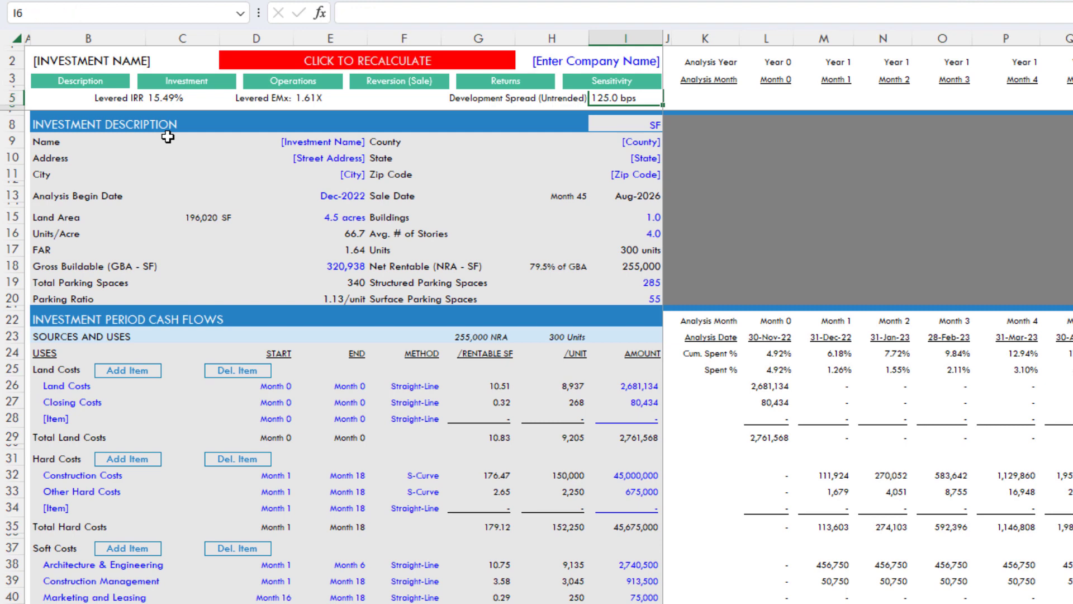
Step: Name the Land Costs cell I26 Land_Value
click(642, 387)
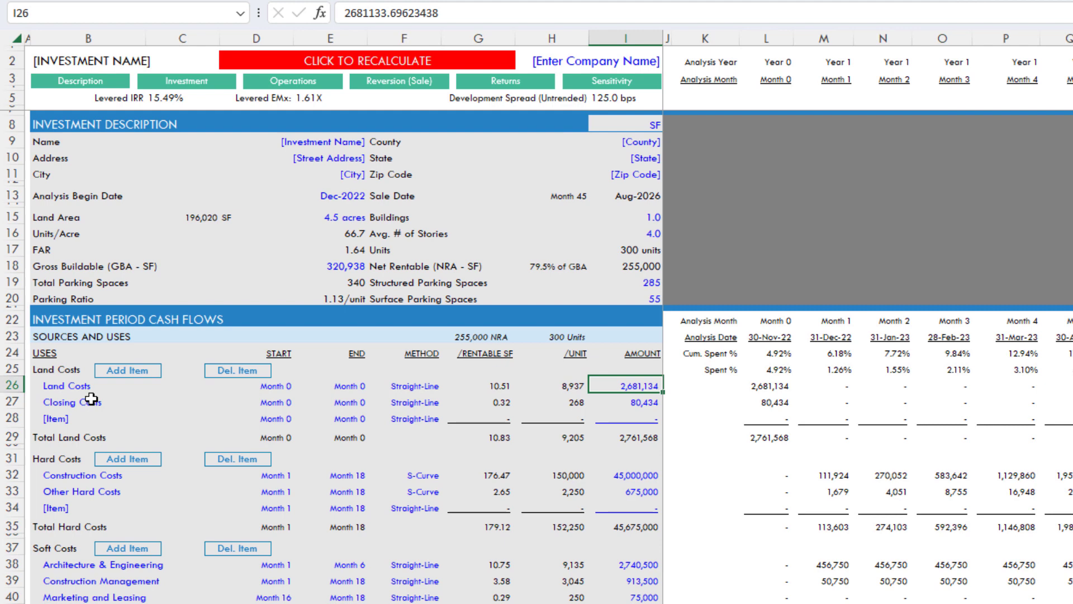
click(96, 15)
text(Land_Value)
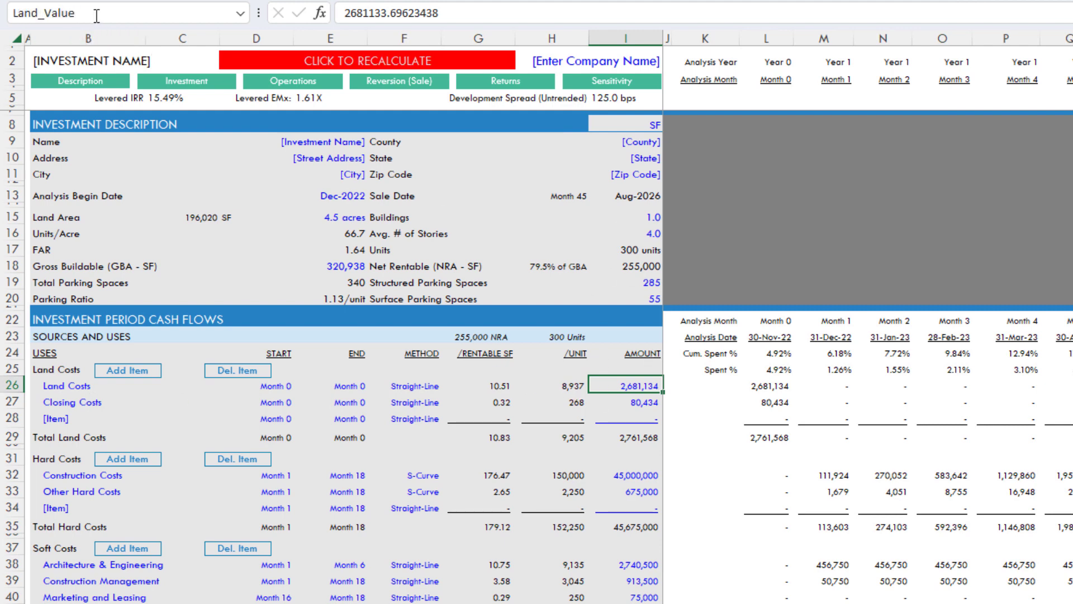
key(Return)
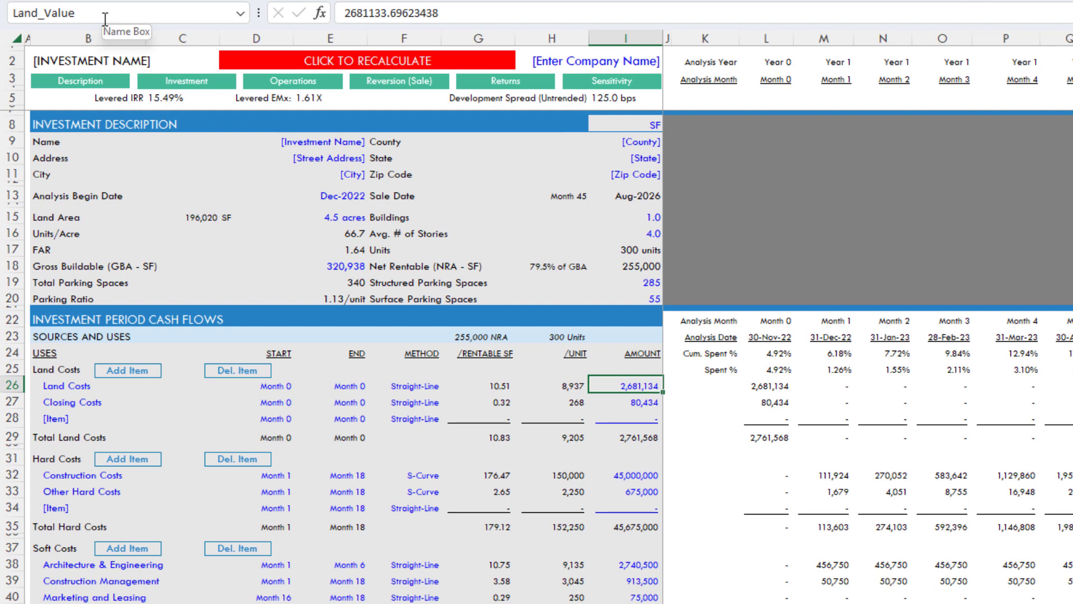
text(=)
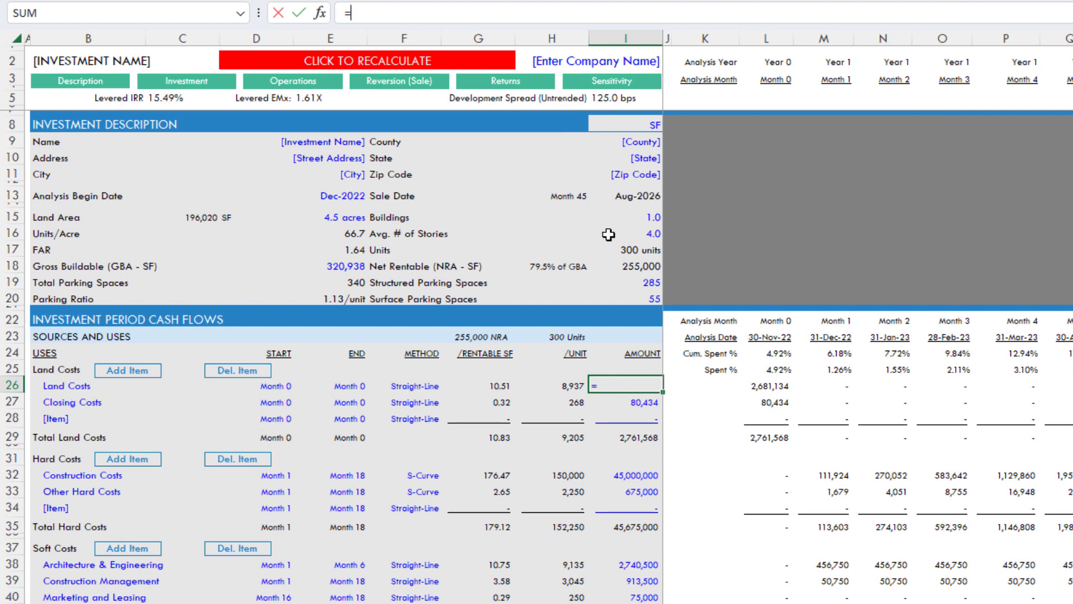
click(642, 250)
text(*15000)
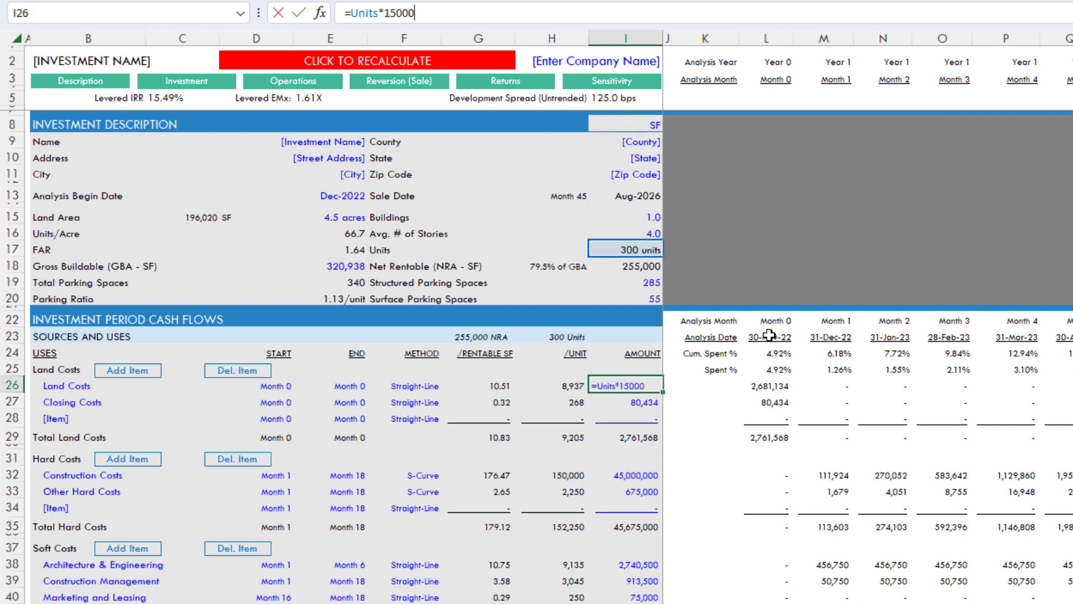
key(Return)
key(Up)
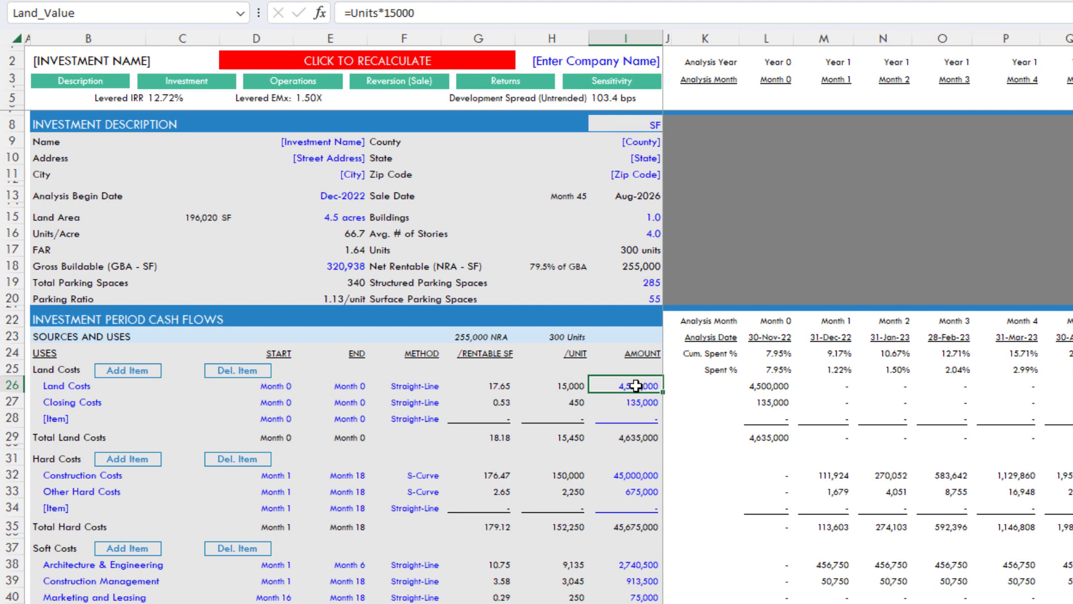
drag(426, 12, 388, 12)
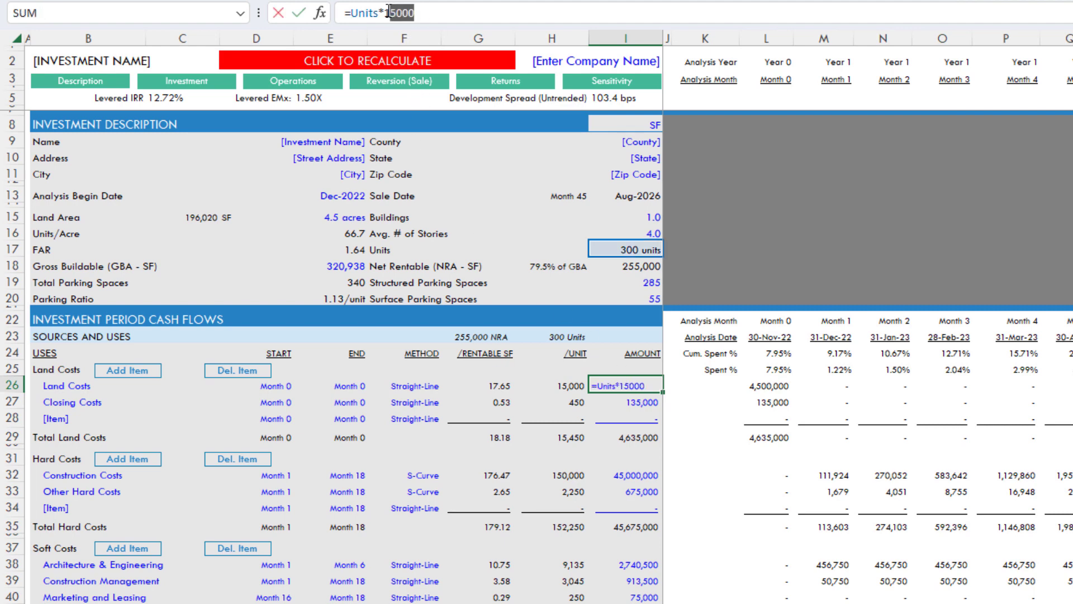
key(Escape)
click(646, 474)
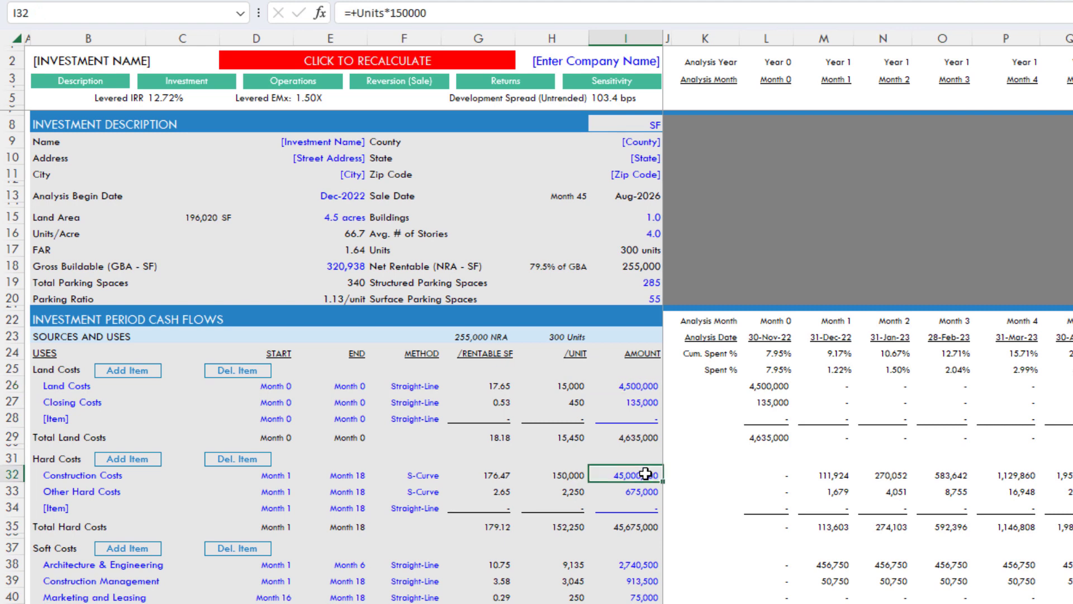
drag(427, 12, 394, 13)
key(Escape)
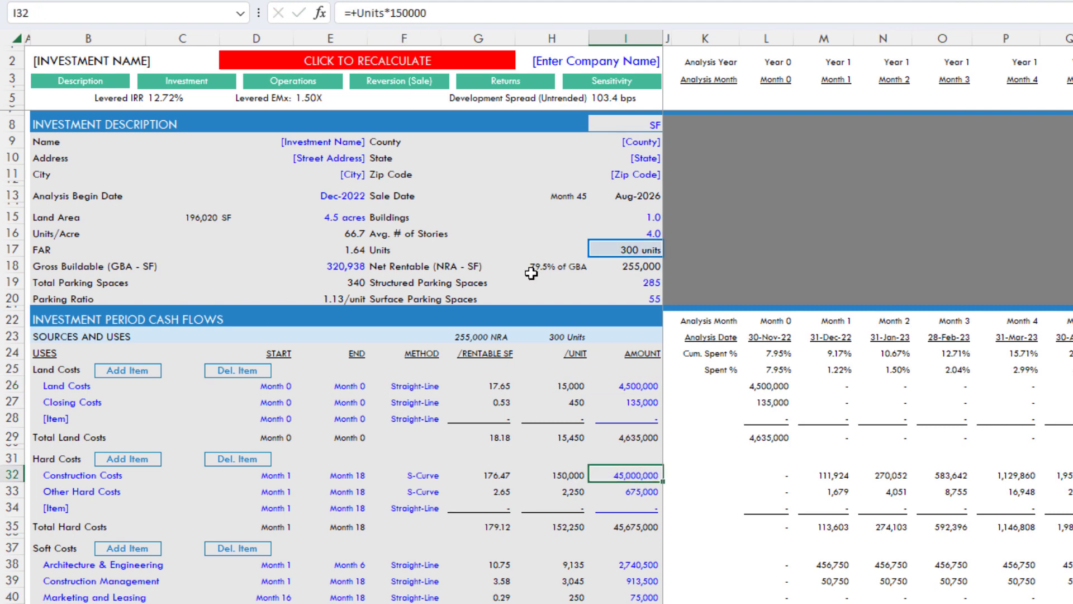
click(634, 385)
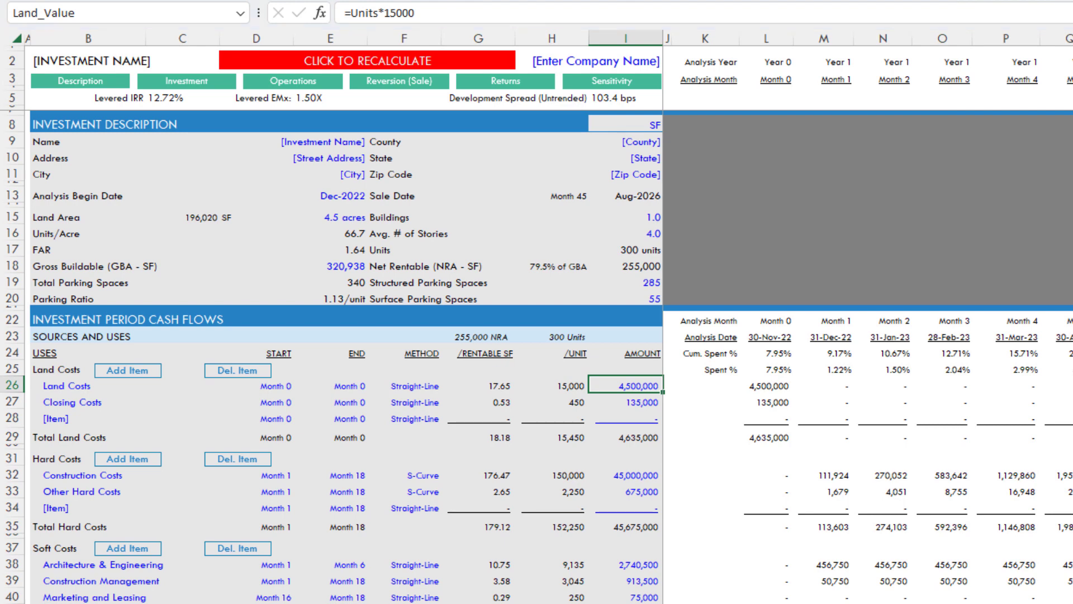
key(alt+a)
key(w)
key(g)
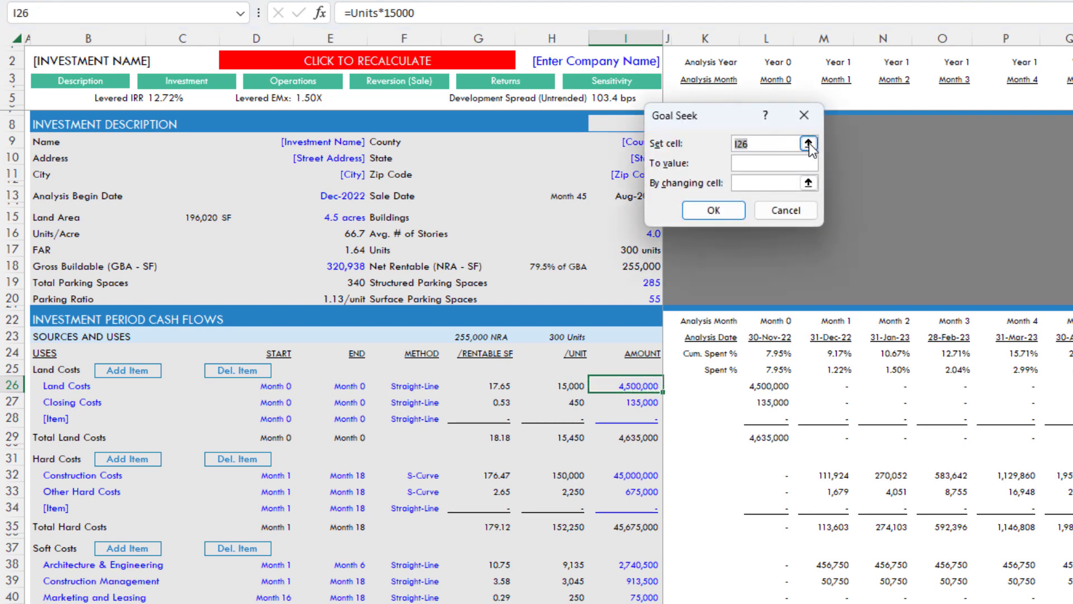
click(808, 143)
click(646, 103)
key(Return)
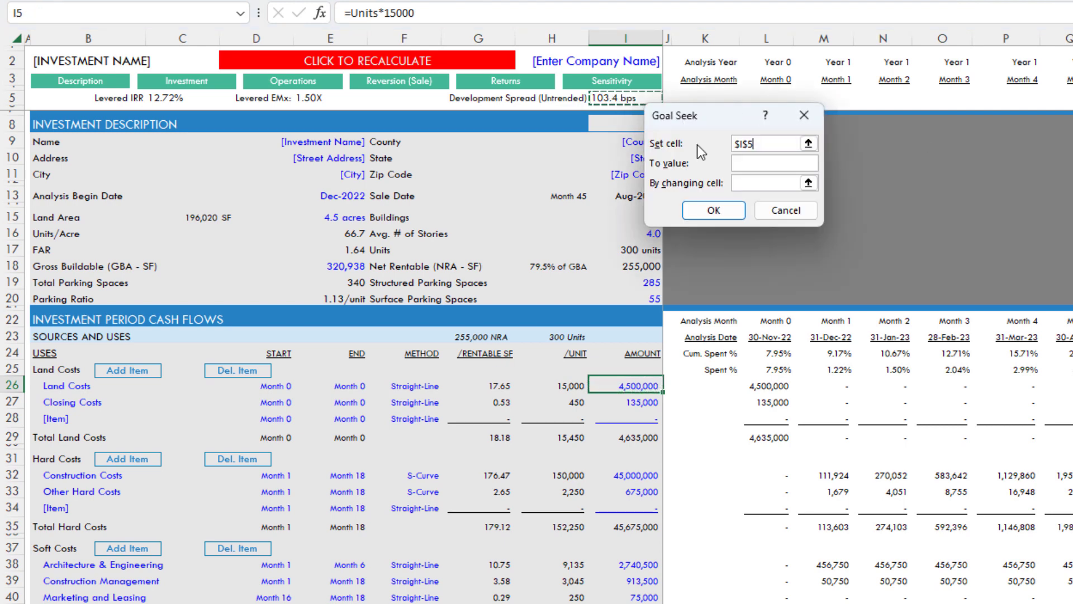
click(758, 163)
text(125)
click(808, 183)
click(642, 385)
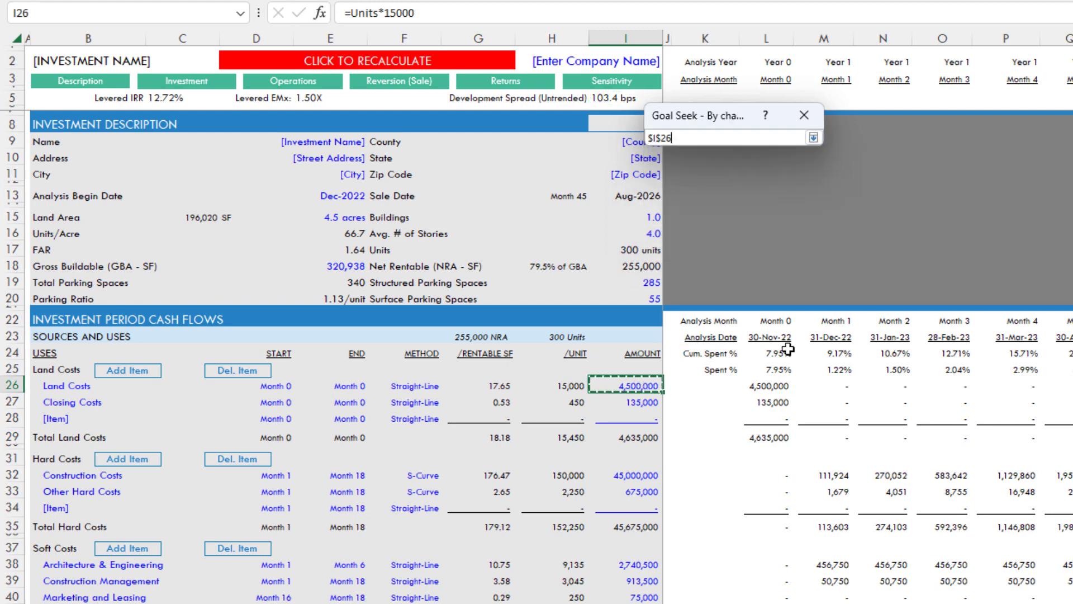
key(Return)
key(Return)
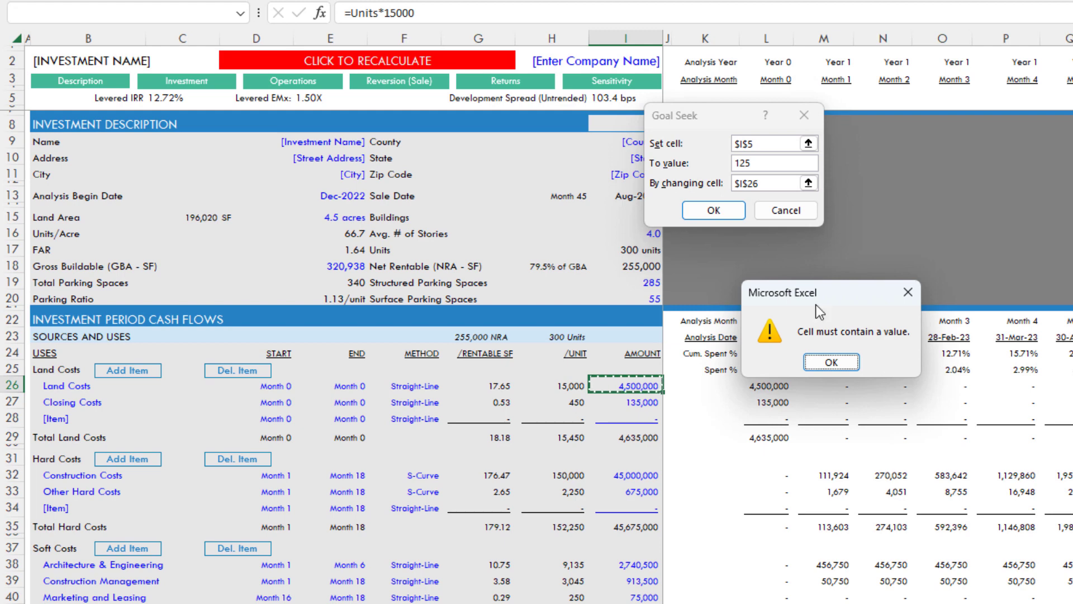
click(847, 362)
click(796, 215)
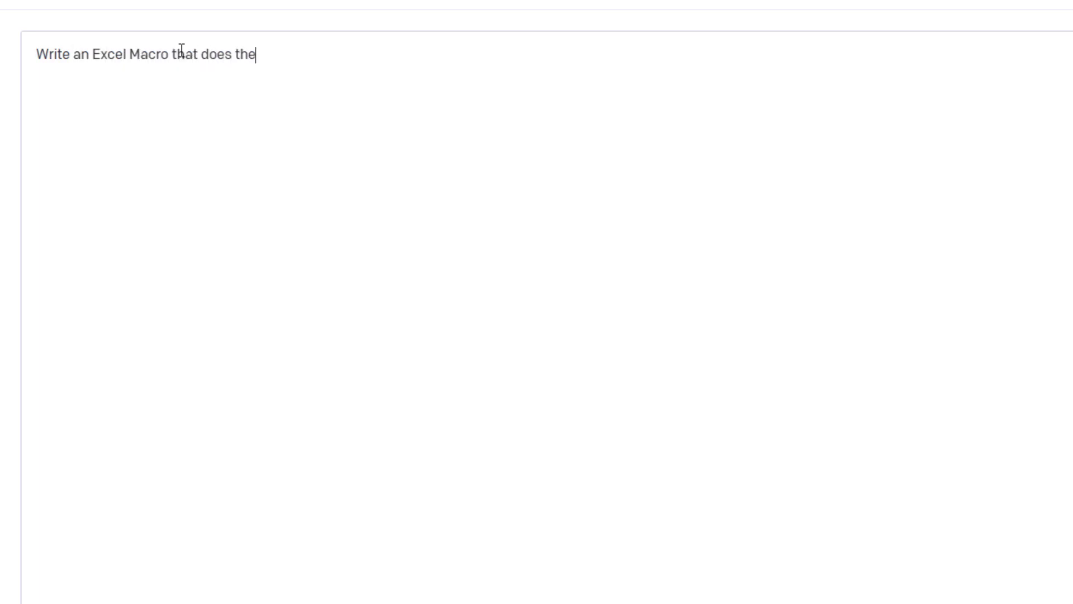
Step: Fix 'following:' and add the line 'First, changes the value of the cell named Land_Value to 0'
key(BackSpace)
key(BackSpace)
text(ing:)
key(shift+Return)
key(shift+Return)
text(Firss)
key(BackSpace)
text(t, )
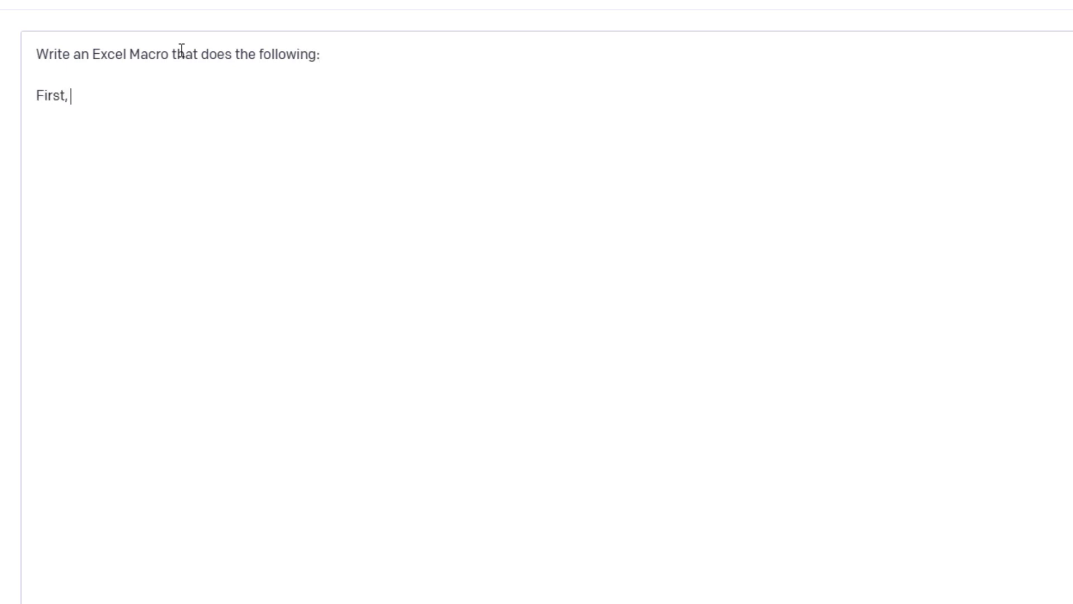
text(changes teh va)
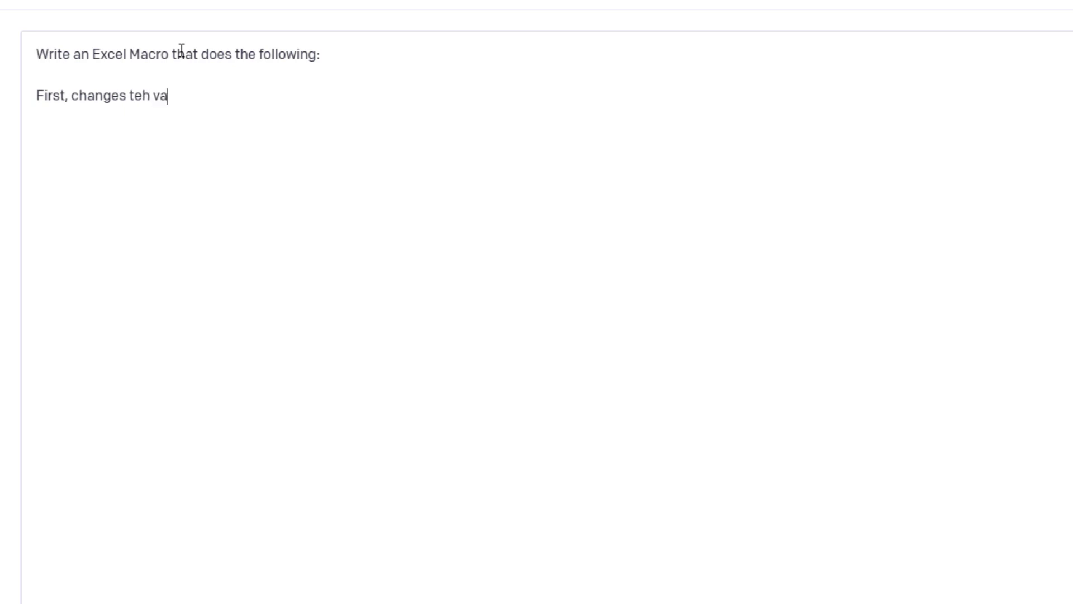
text(lue of the cell named)
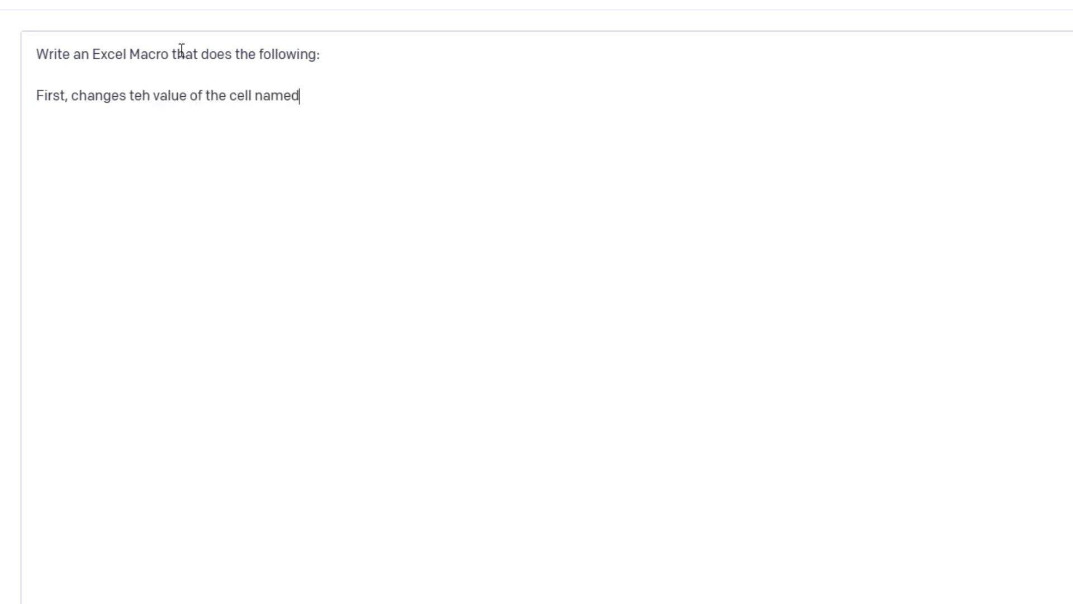
text( Land_Value to 0)
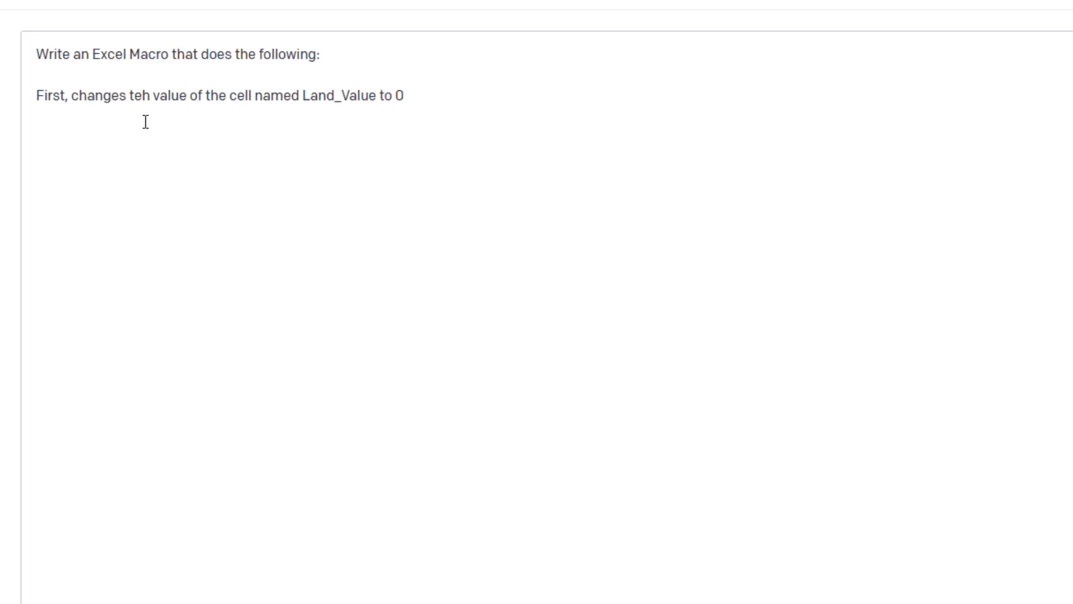
click(147, 97)
key(BackSpace)
key(BackSpace)
text(he)
Step: Add a line starting 'Then, uses the Goal Seek feature to set the cell named Dev_Spread'
drag(376, 97, 301, 98)
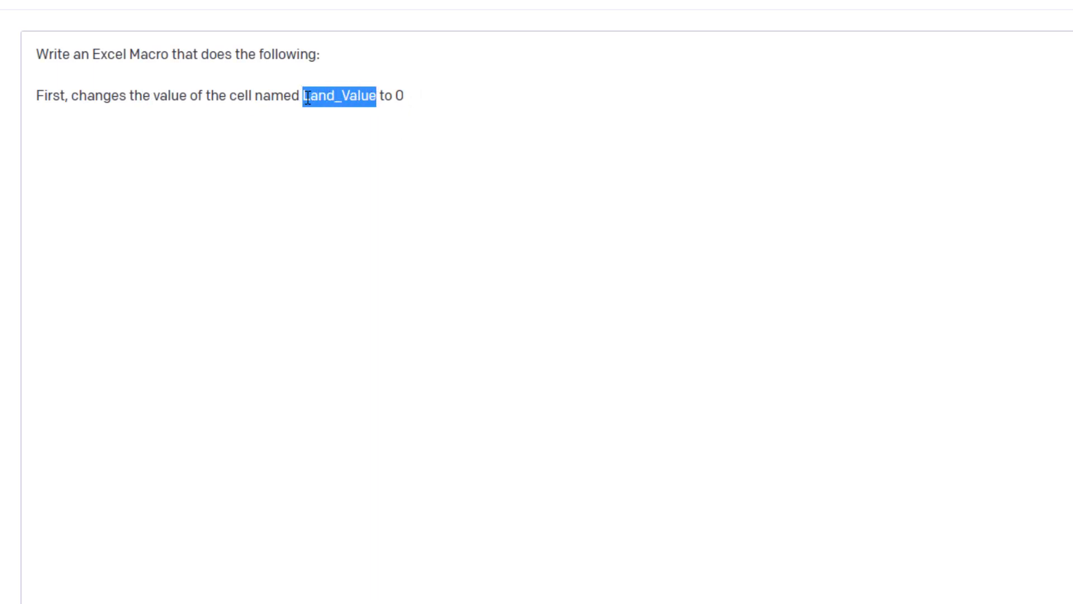
click(311, 98)
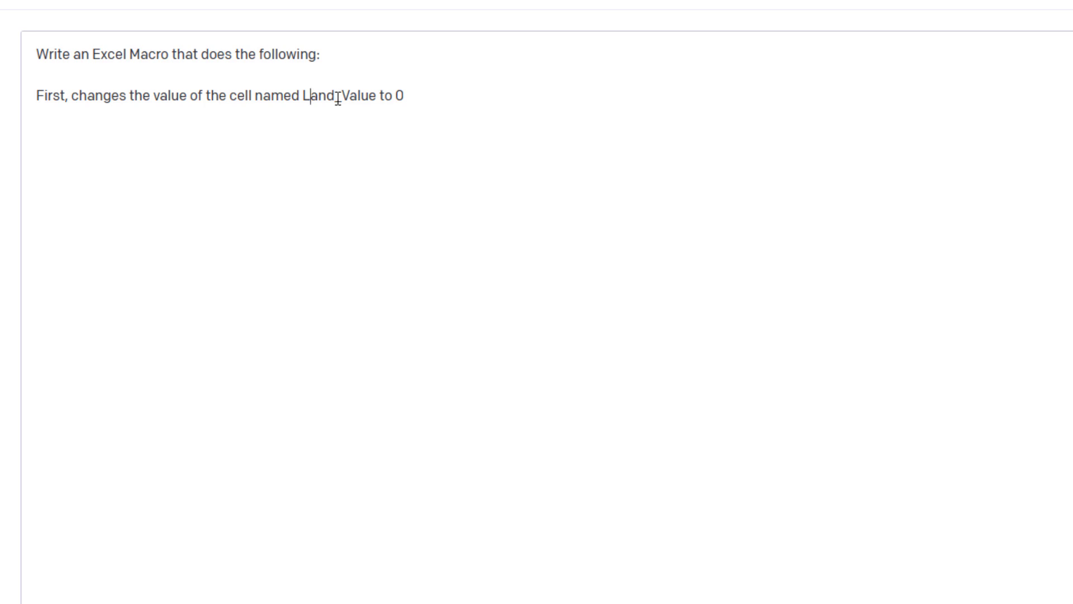
double_click(406, 97)
click(414, 99)
double_click(404, 98)
click(386, 96)
click(435, 95)
key(shift+Return)
key(shift+Return)
text(and)
key(shift+Return)
key(shift+Return)
text(Then)
key(shift+Home)
key(shift+Up)
key(shift+Up)
text(Then, uses the )
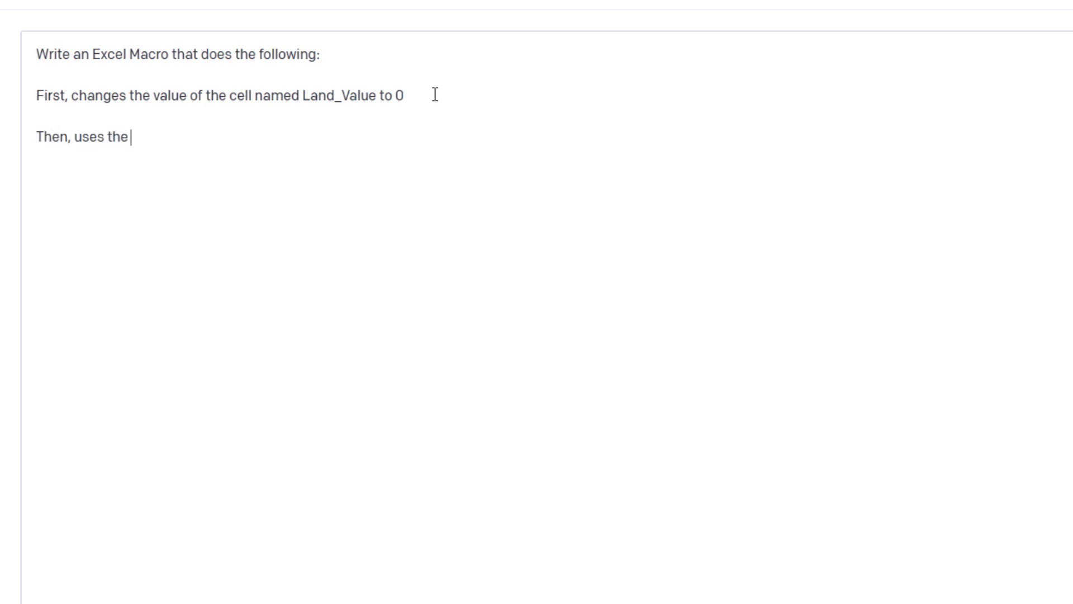
text(Goal Seek featur)
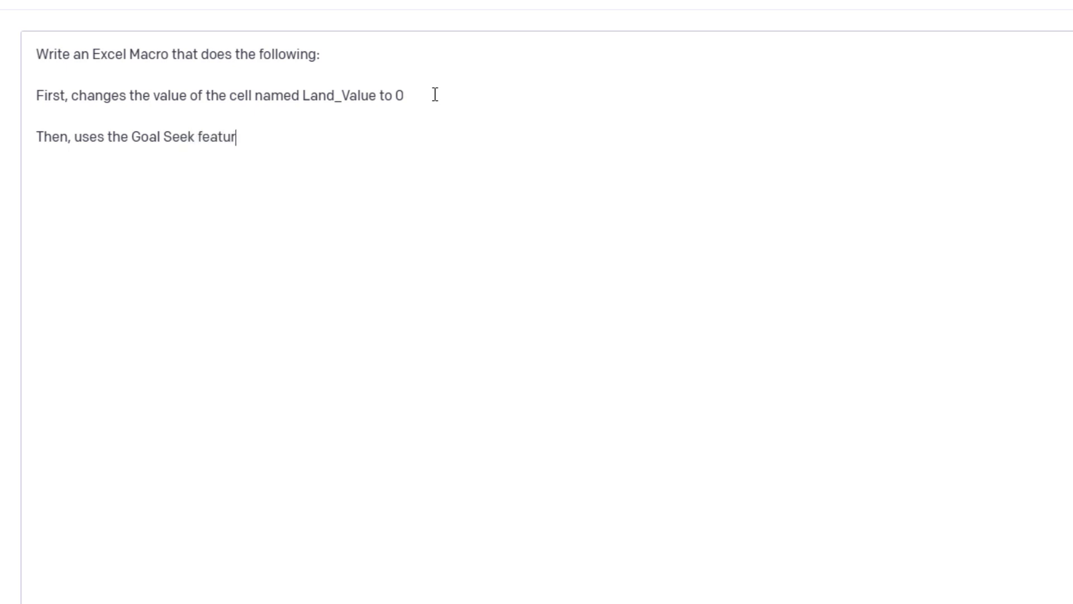
text(e to set the cel)
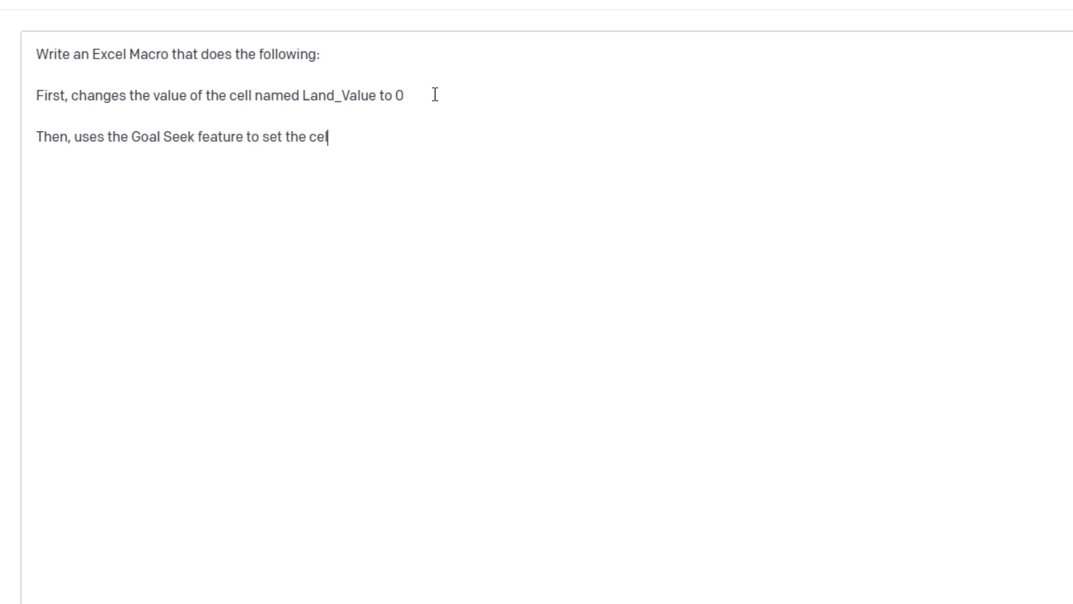
text(l named Dev_Spread)
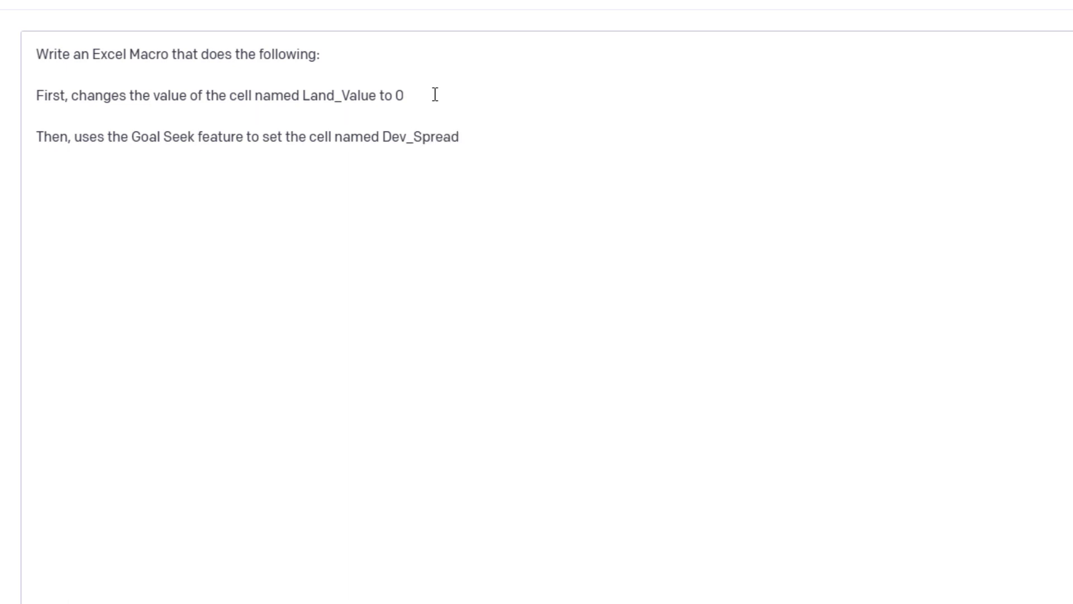
text( to be equal to a value the us)
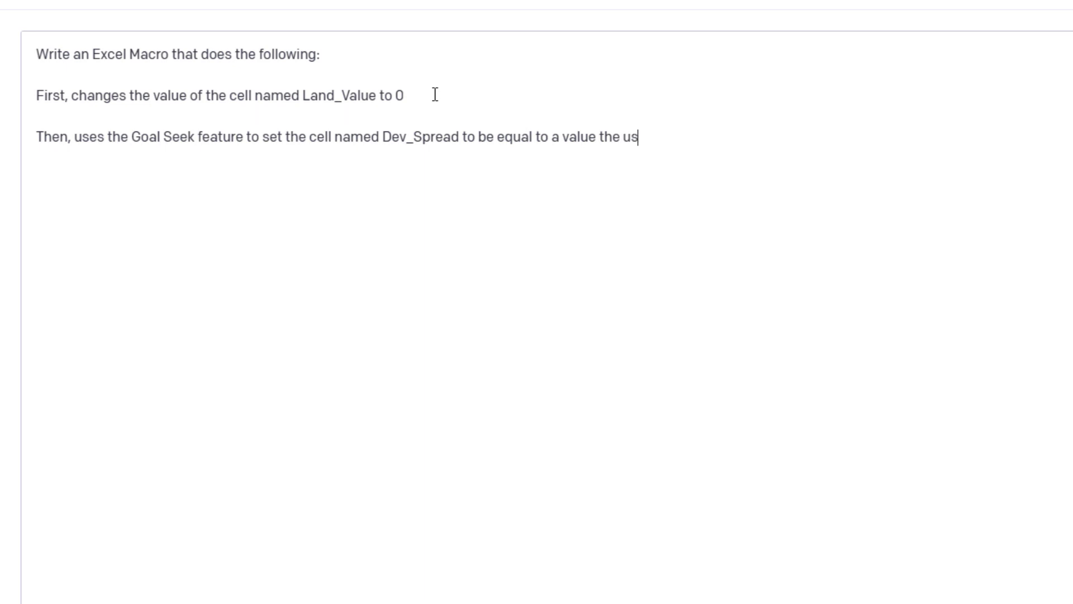
text(er enters into a dial)
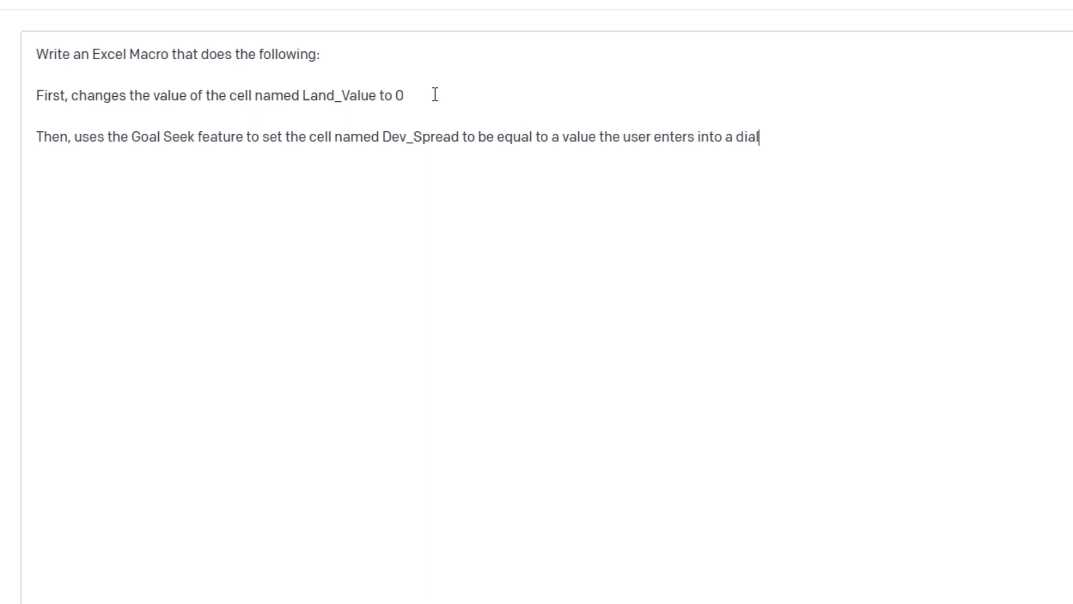
text(og box, by ch)
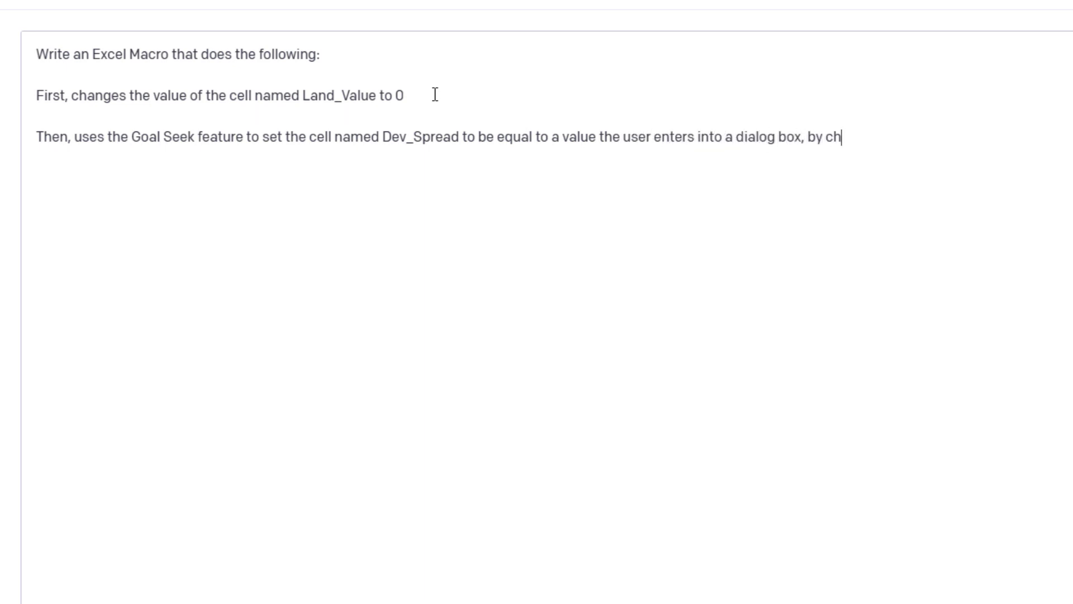
text(anging the value in the)
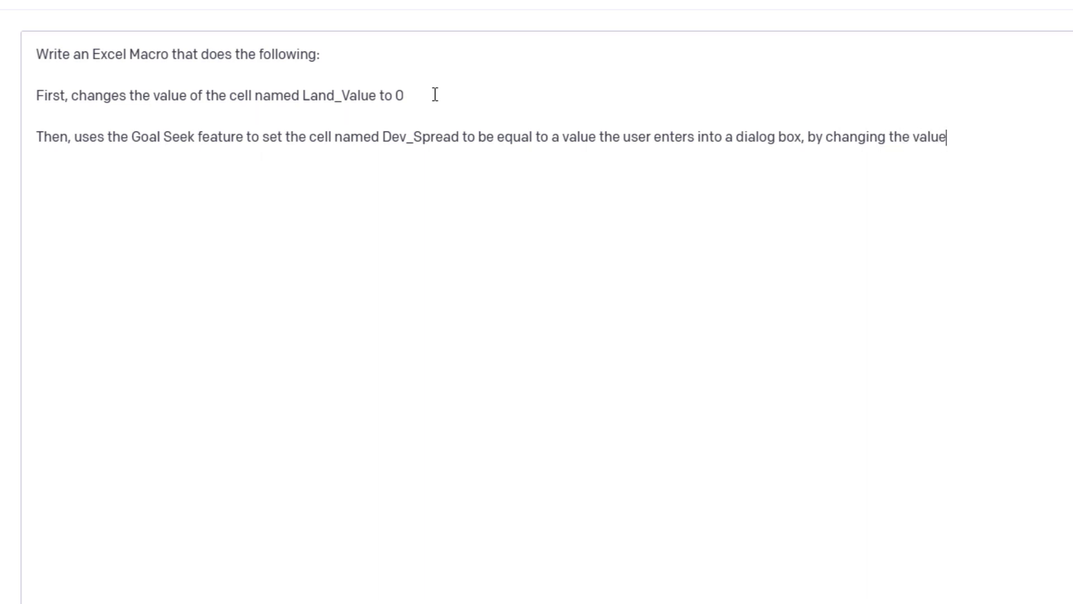
text( cell named L)
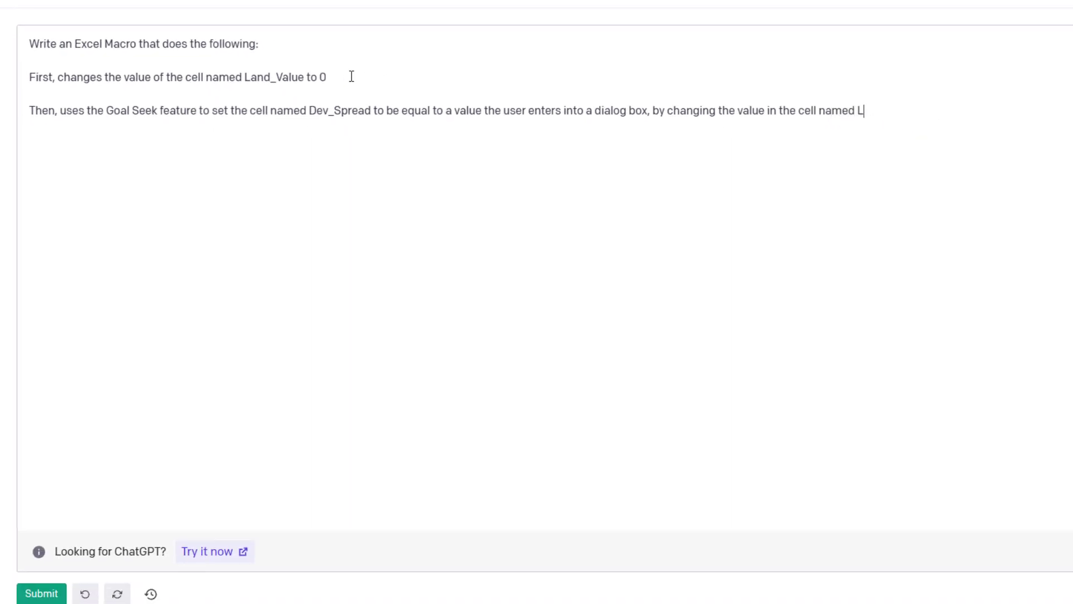
text(and_)
Step: Complete the Land_Value name and add 'Finally, name the Macro Residual Land Value'
key(BackSpace)
text(Value)
text(inally, an)
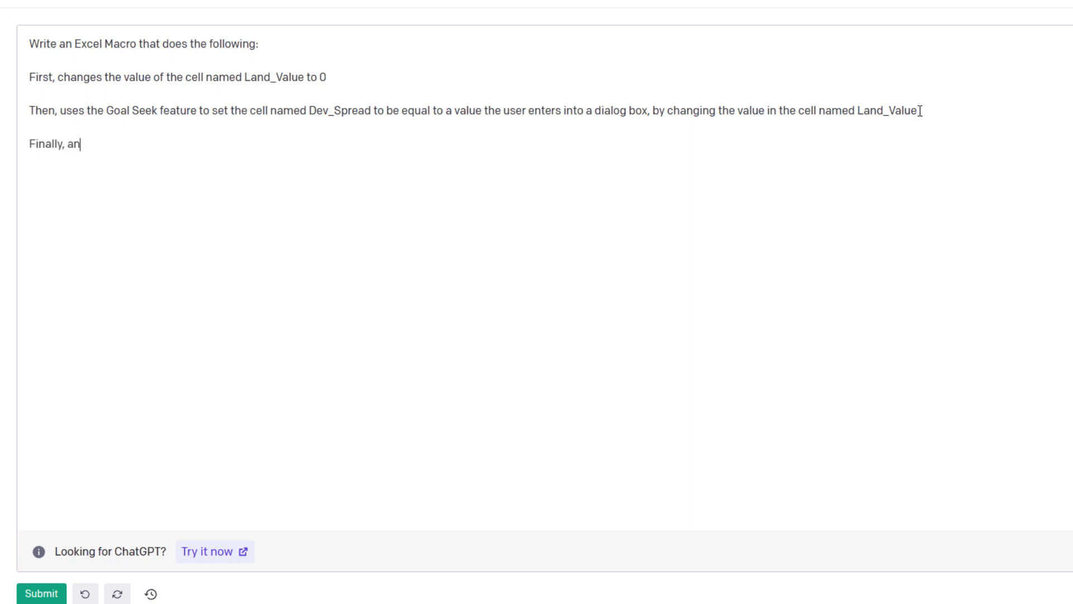
key(BackSpace)
key(BackSpace)
text(name the Macro Res)
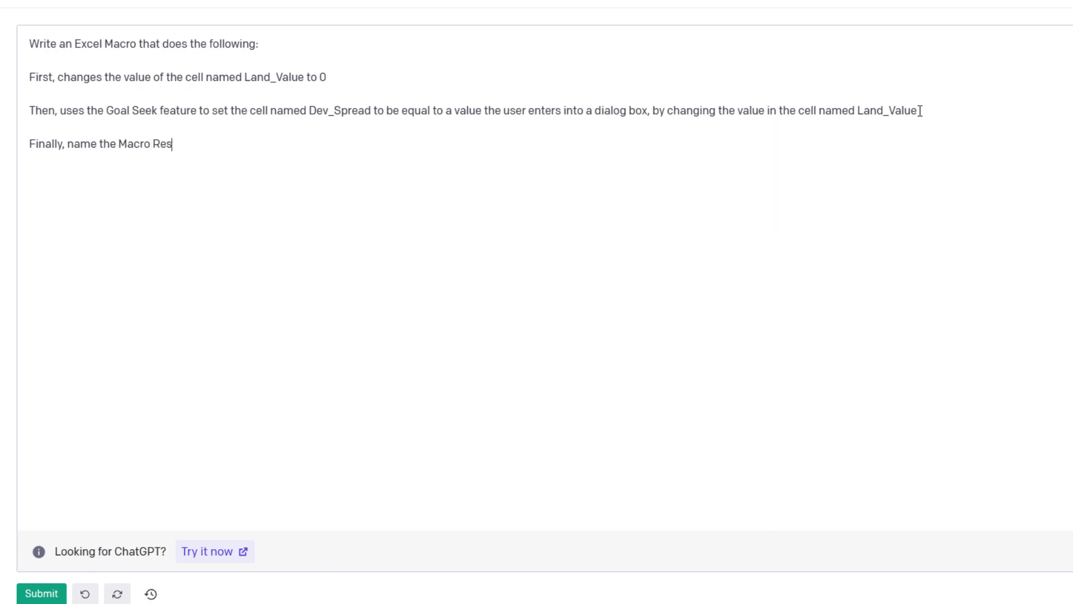
text(idual Land Value)
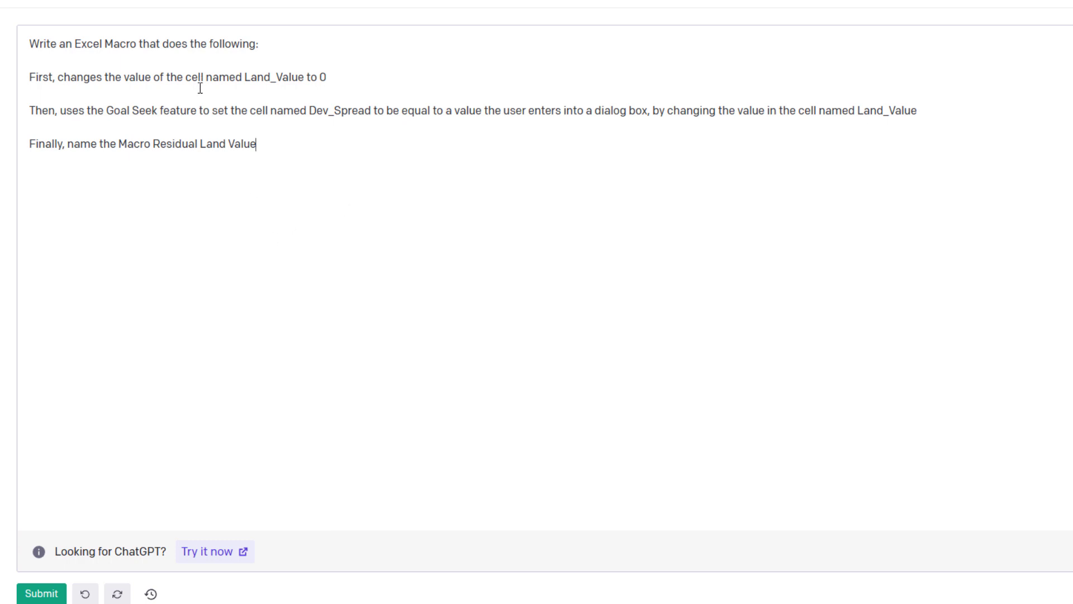
Step: Submit the prompt to generate the ResidualLandValue VBA macro
drag(269, 150, 72, 65)
click(133, 79)
click(42, 593)
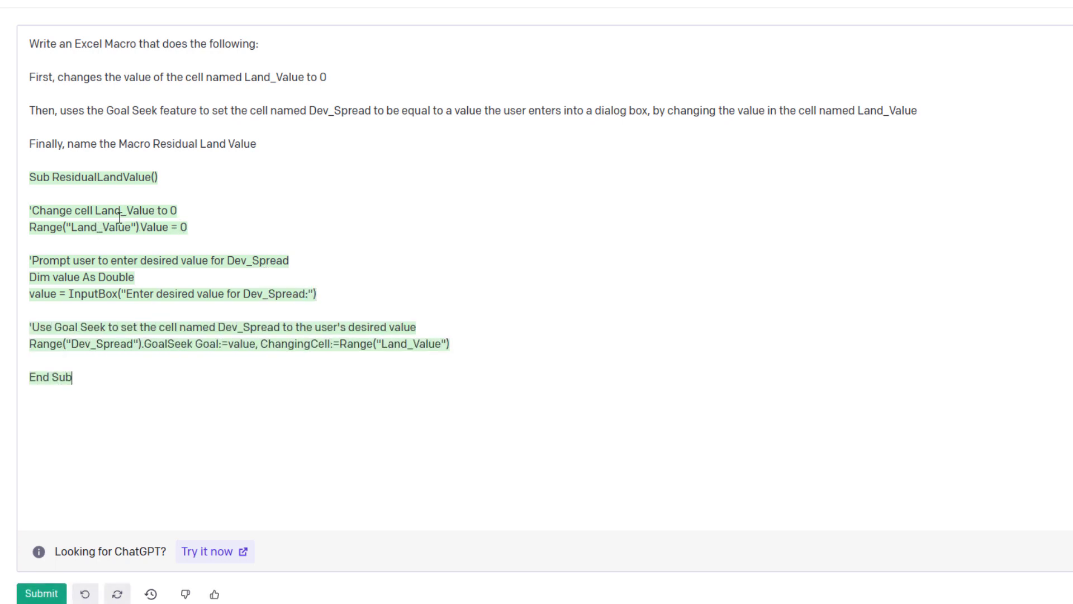
Step: Review the generated code's comments, then select the whole ResidualLandValue macro from Sub to End Sub
click(100, 197)
drag(189, 228, 29, 229)
click(62, 232)
drag(172, 211, 59, 211)
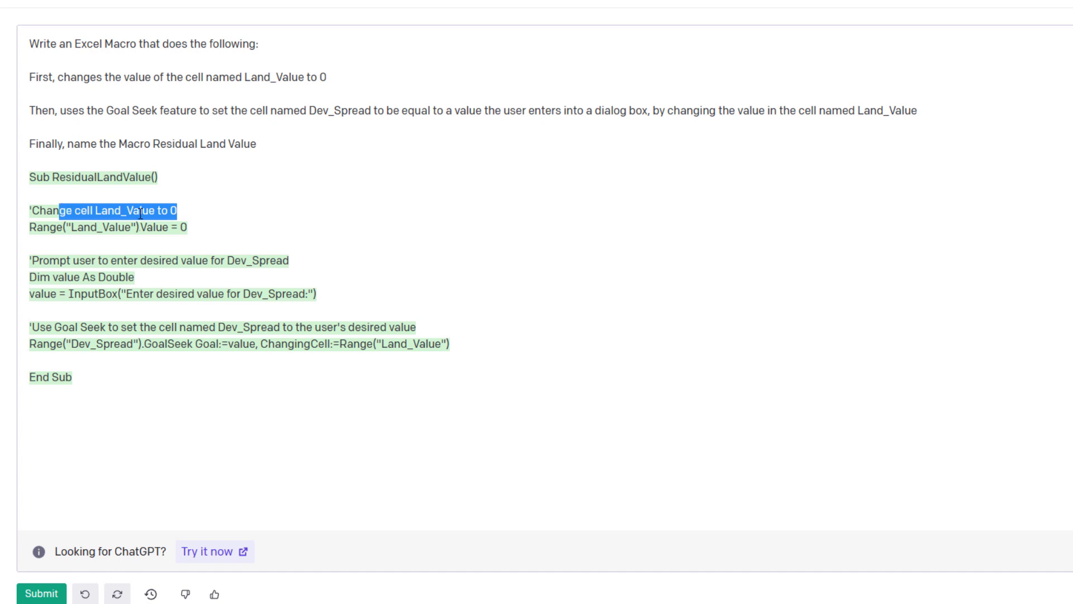
click(156, 212)
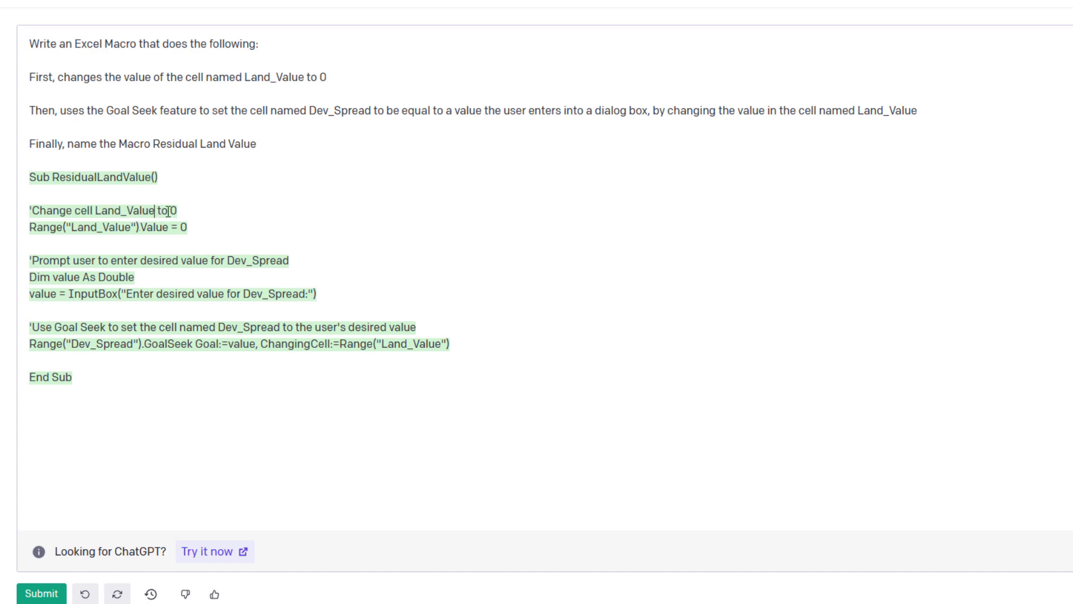
drag(284, 261, 65, 261)
click(242, 262)
drag(87, 382, 19, 188)
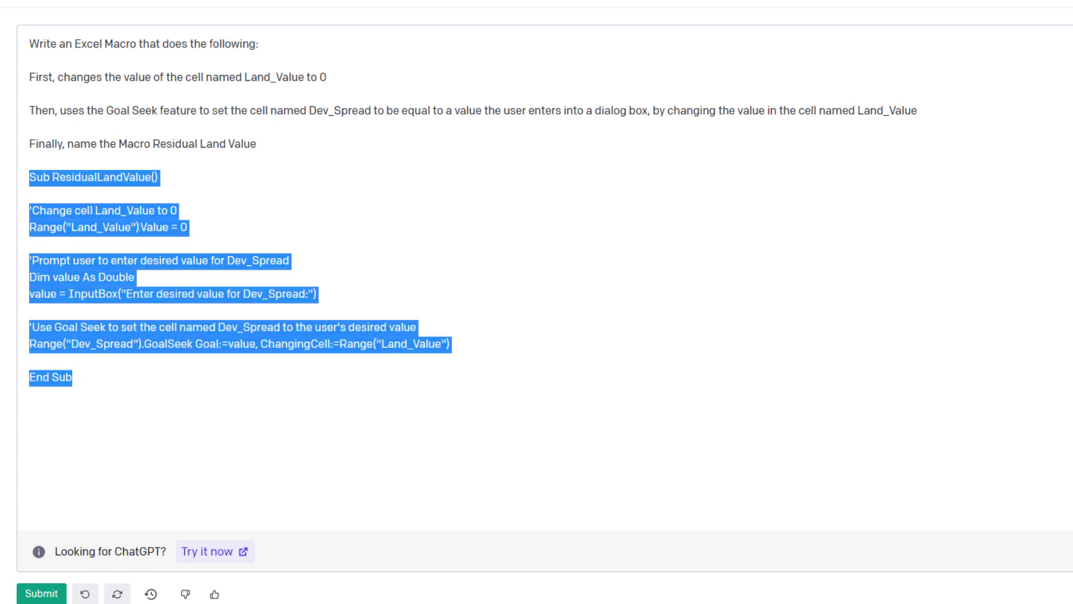
Step: Return to Excel, launch the Visual Basic editor from the Developer tab and expand Modules
key(alt+Tab)
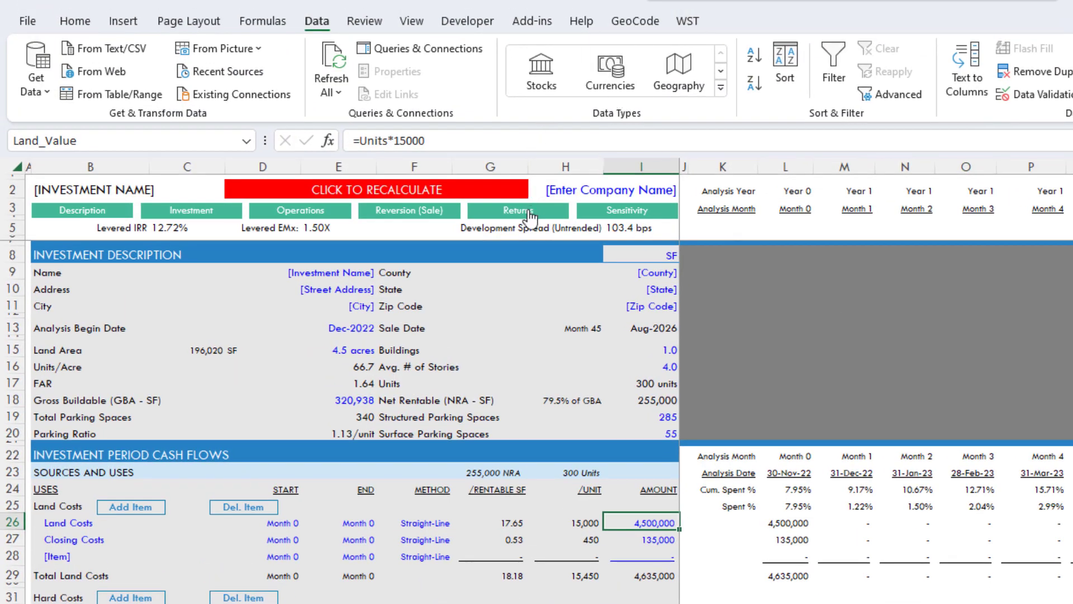
click(475, 22)
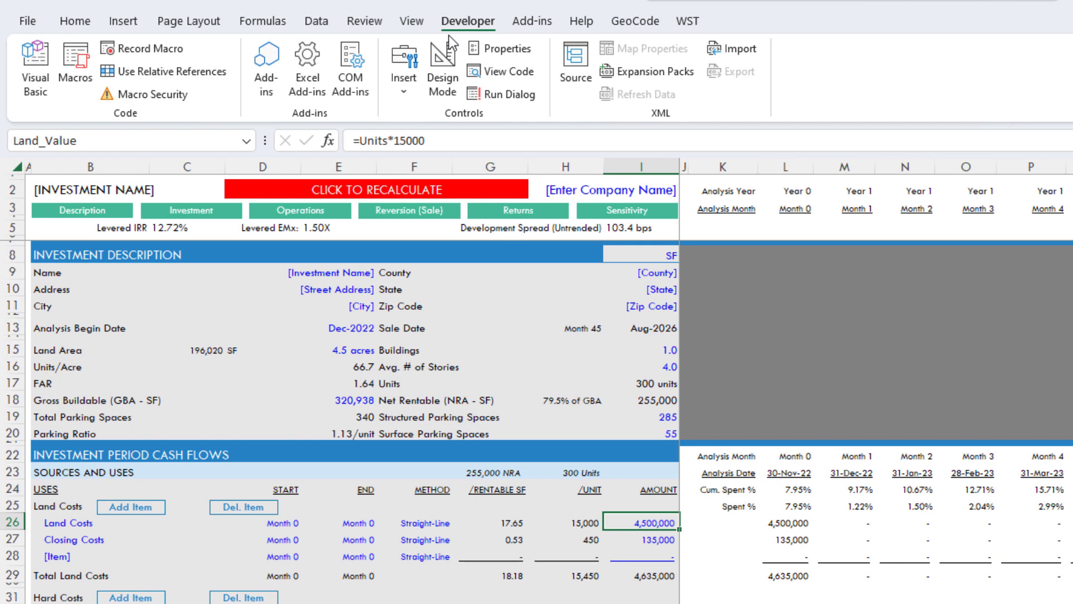
click(39, 76)
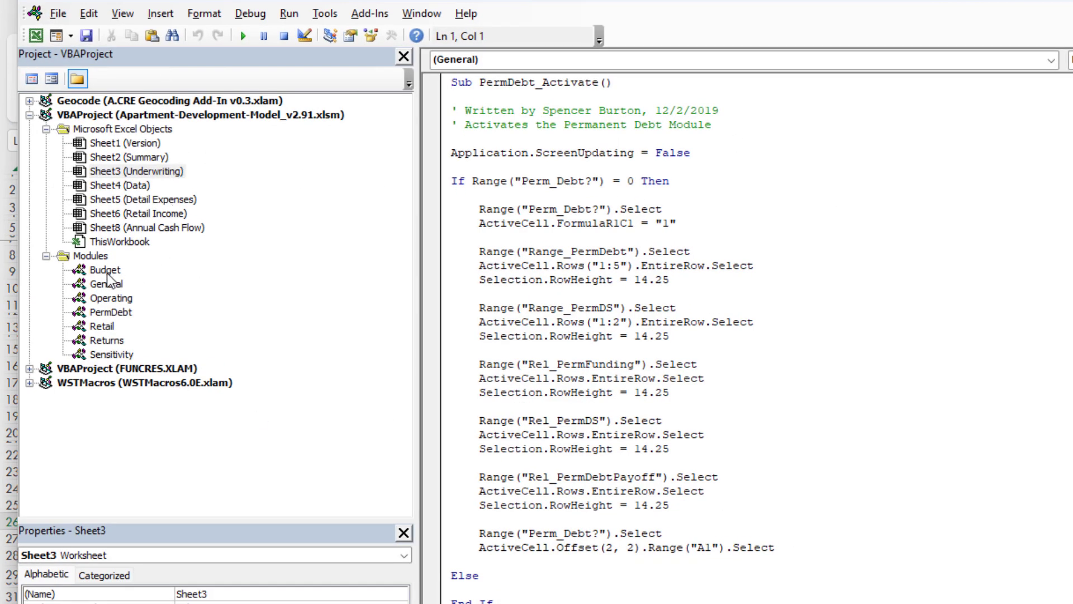
click(89, 256)
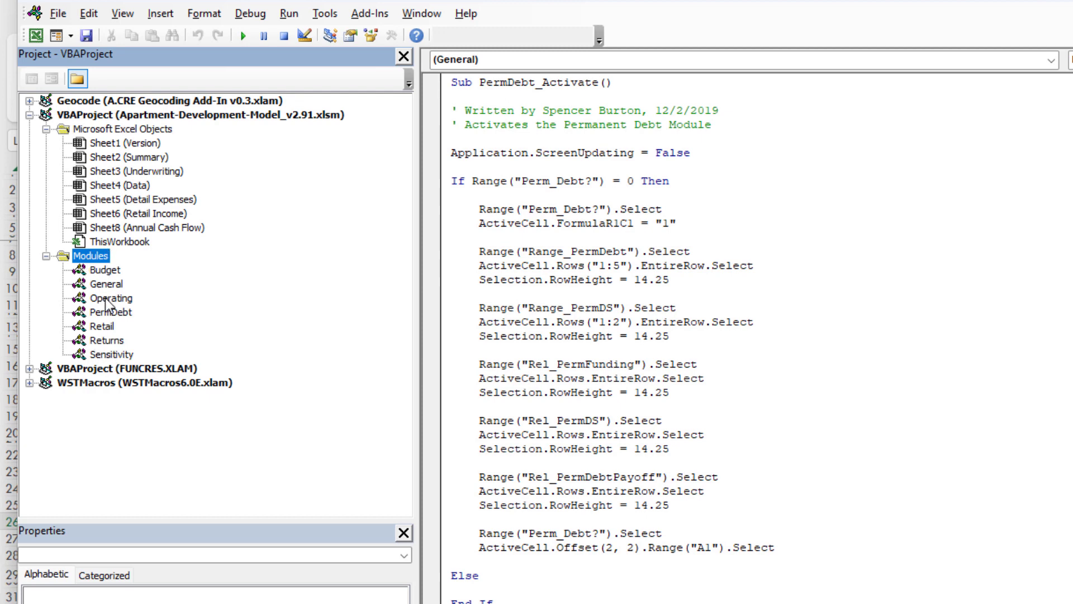
click(105, 270)
Step: Look through the existing Budget module's code
double_click(106, 284)
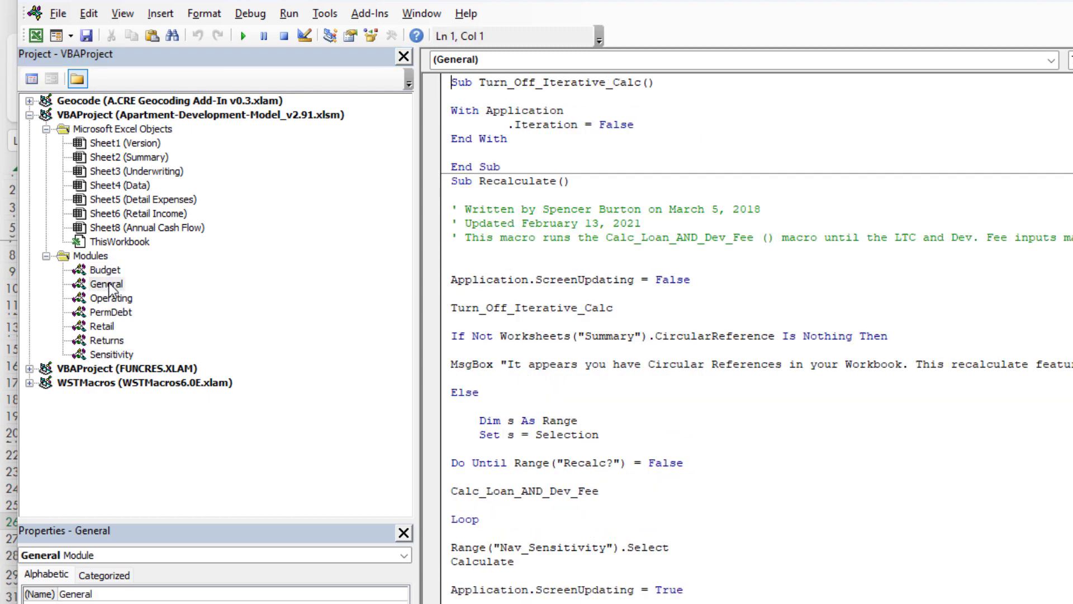
double_click(105, 270)
scroll(649, 308, down, 6)
scroll(649, 308, up, 5)
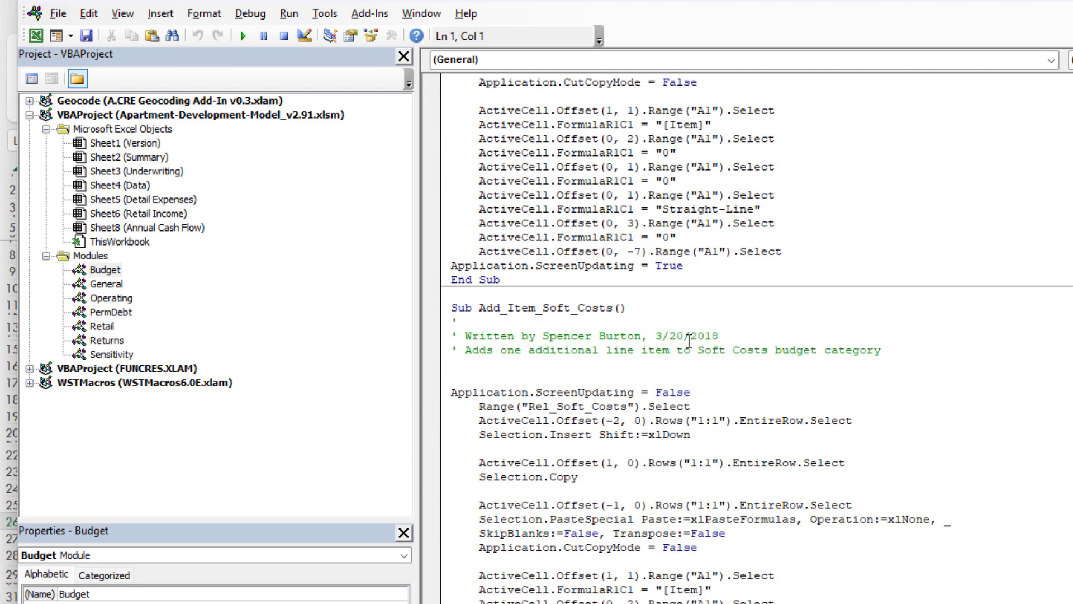
click(683, 287)
scroll(683, 288, up, 1)
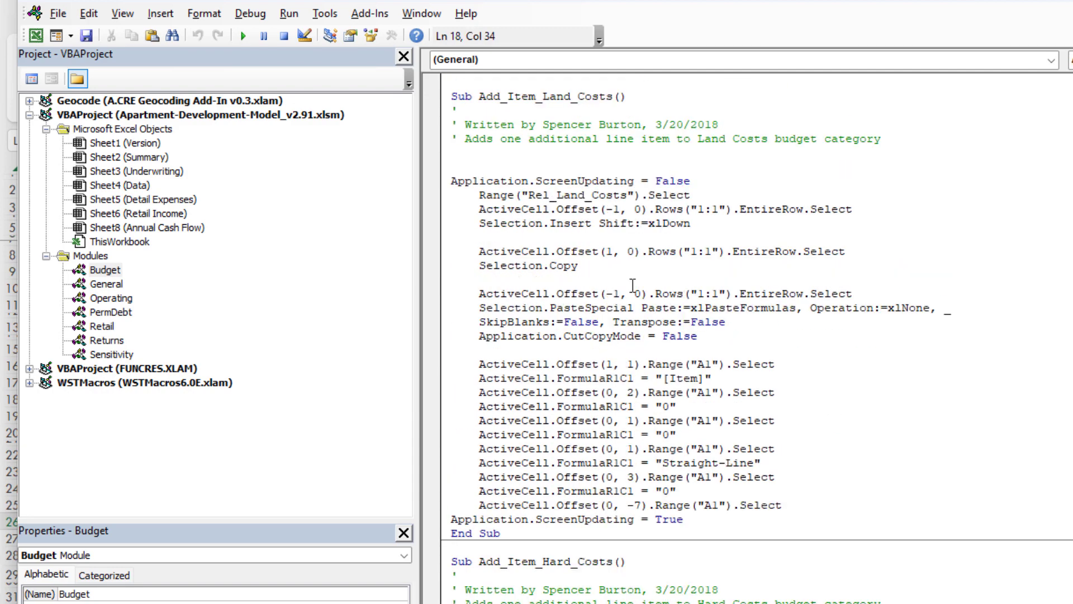
scroll(726, 313, down, 12)
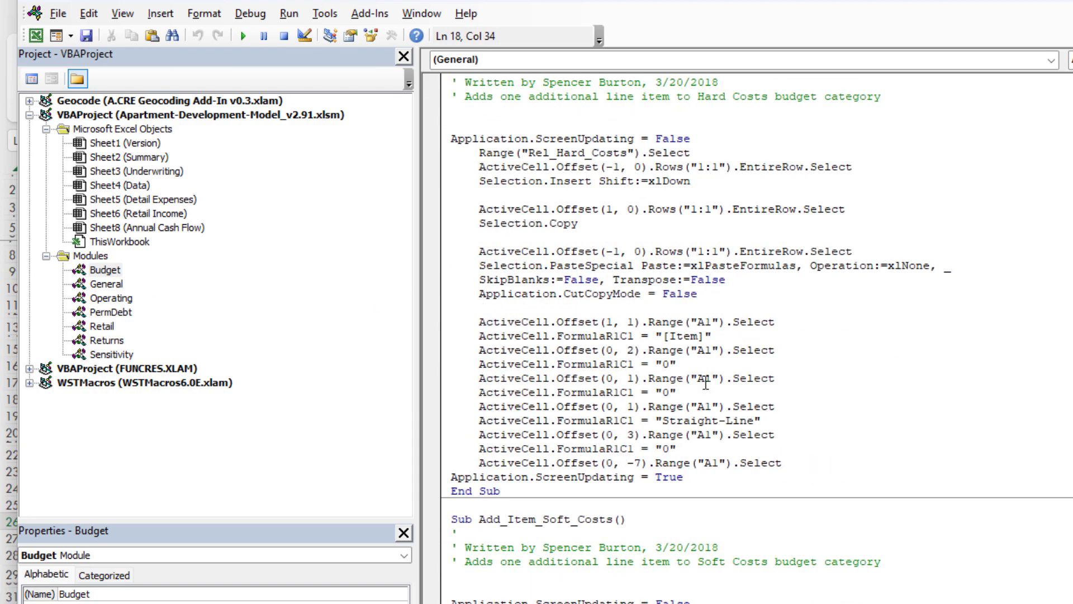
Step: Show the General module's code, scrolled down to the last End Sub of Hide_Annual_CF
double_click(106, 284)
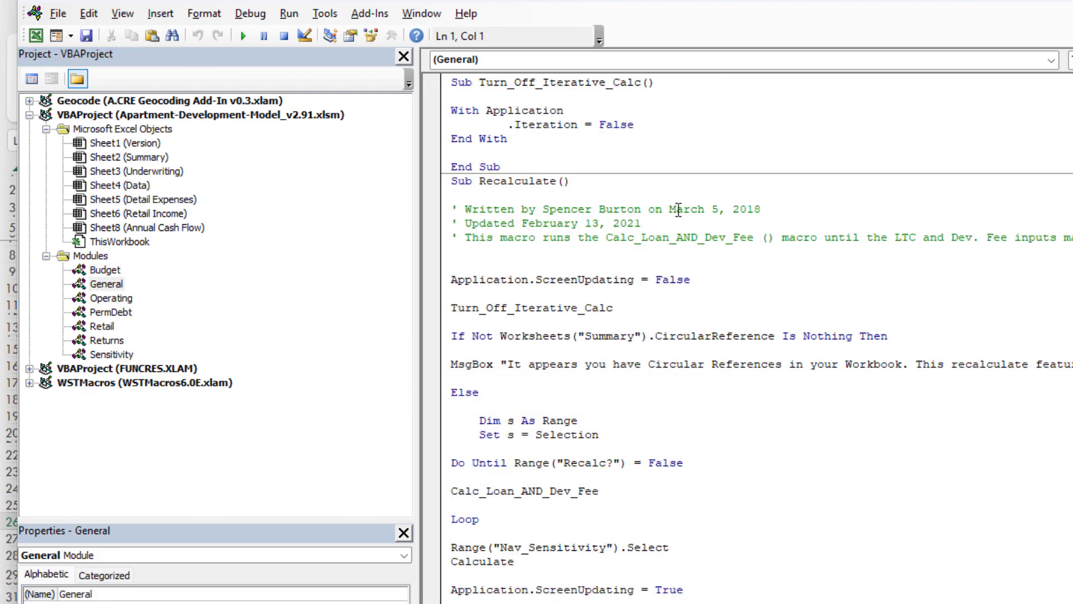
scroll(726, 318, down, 9)
click(730, 321)
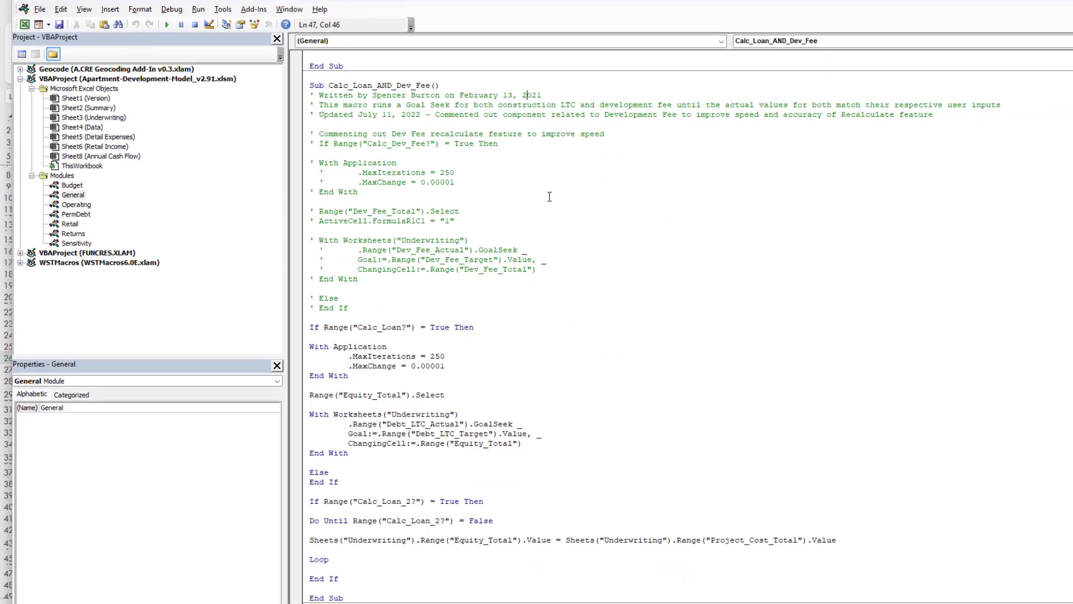
scroll(738, 313, down, 20)
scroll(496, 202, down, 5)
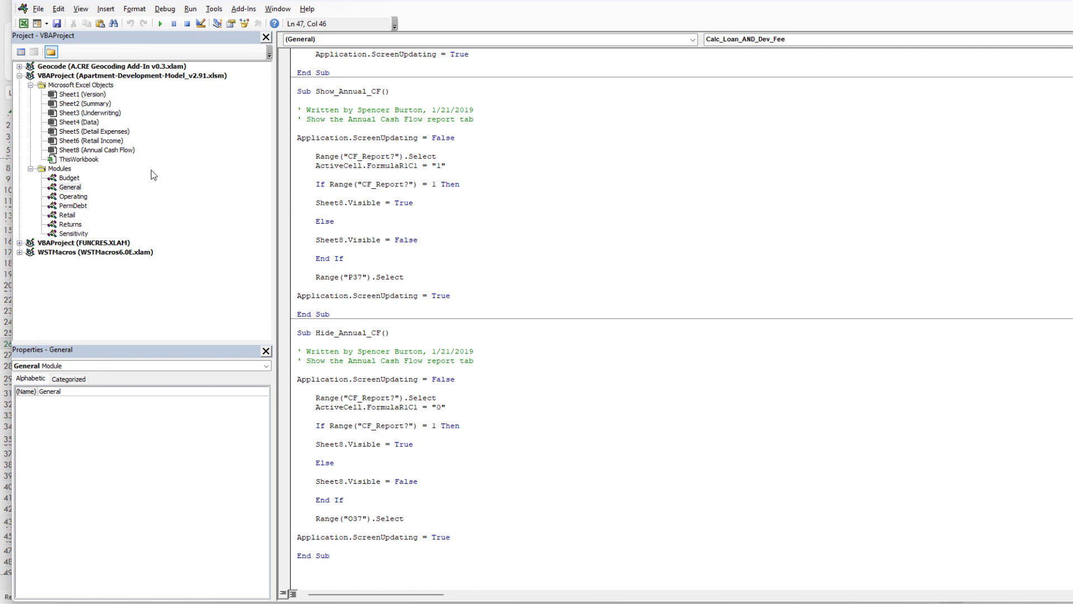
double_click(73, 187)
double_click(75, 187)
Step: Paste ResidualLandValue after the last End Sub and change Dev_Spread in its prompt to 'Development Spread'
click(339, 559)
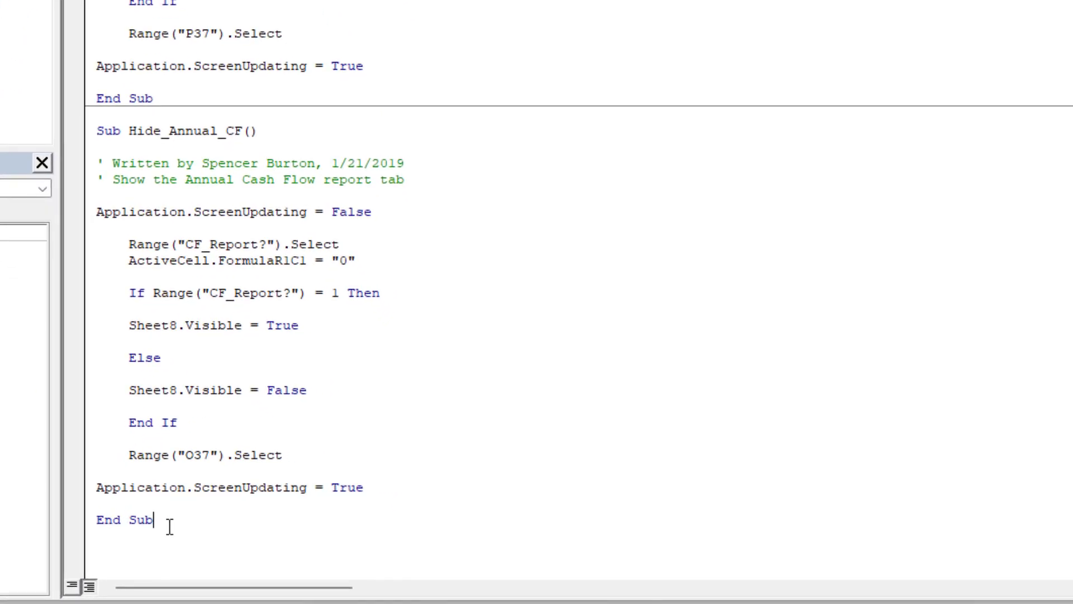
text(Sub ResidualLandValue()  'Change cell Land_Value to 0 Range("Land_Value").value = 0  'Prompt user to enter desired value for Dev_Spread Dim value As Double value = InputBox("Enter desired value for Dev_Spread:")  'Use Goal Seek to set the cell named Dev_Spread to the user's desired value Range("Dev_Spread").GoalSeek Goal:=value, ChangingCell:=Range("Land_Value")  End Sub)
scroll(554, 168, down, 1)
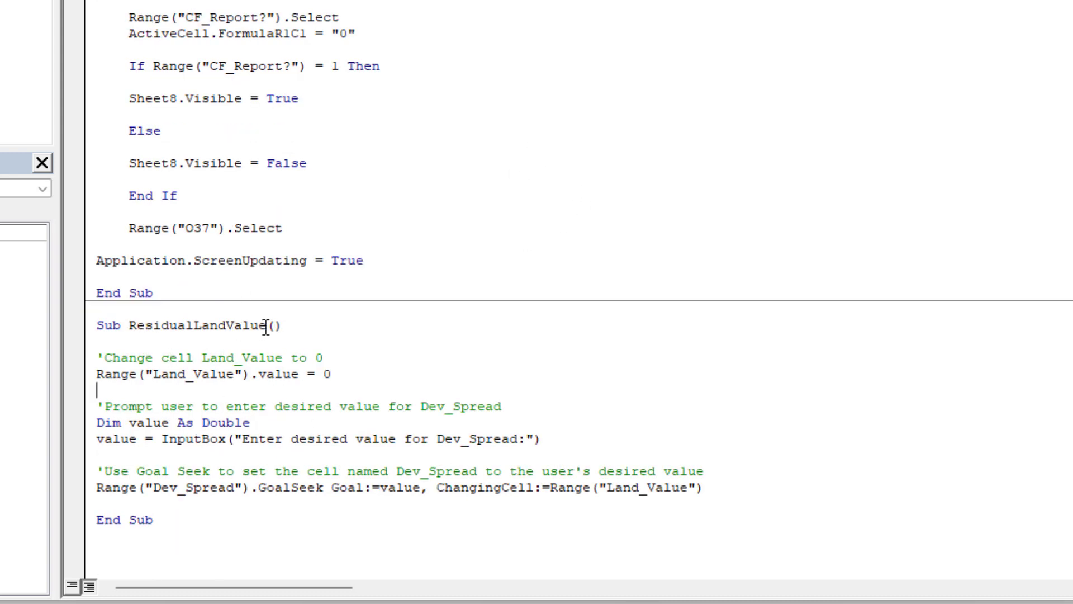
drag(266, 325, 135, 334)
click(209, 358)
drag(517, 439, 437, 439)
text(Development Spread)
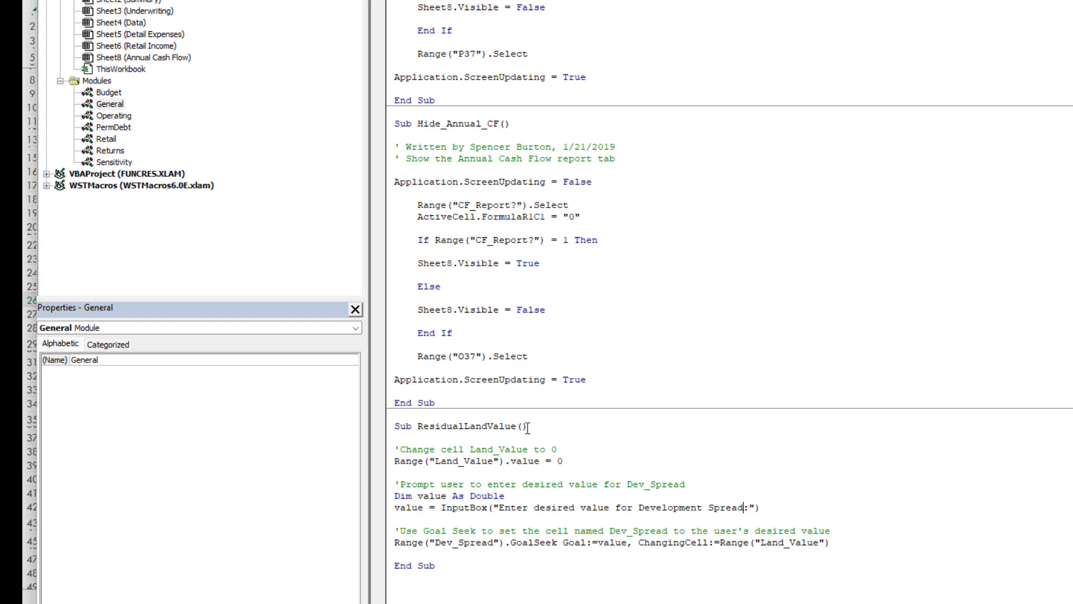
Step: Put the cursor inside ResidualLandValue and resize the editor so the sheet stays visible
drag(463, 569, 438, 432)
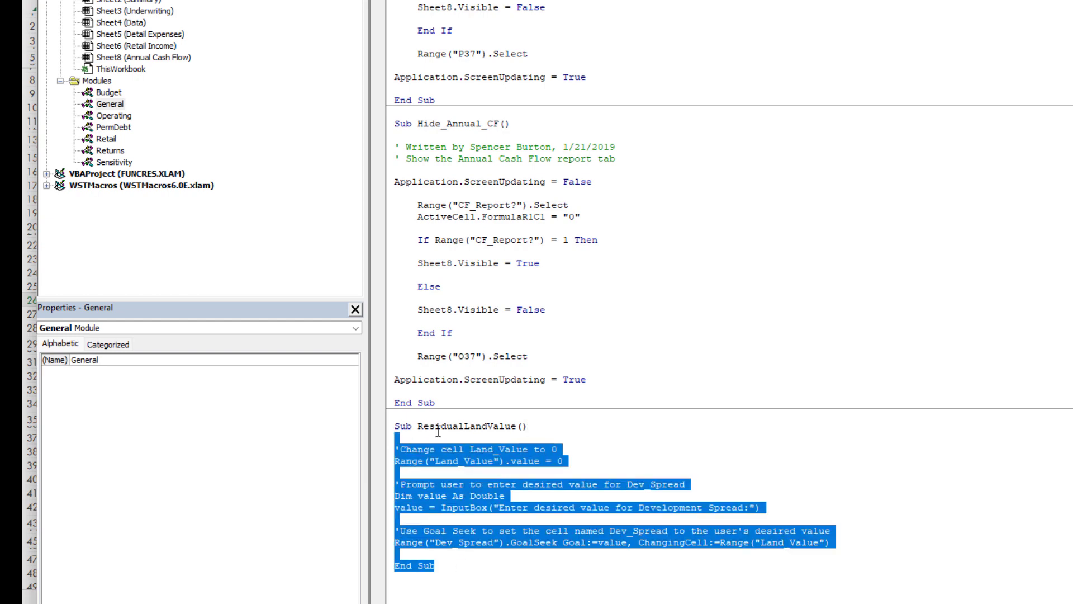
click(438, 429)
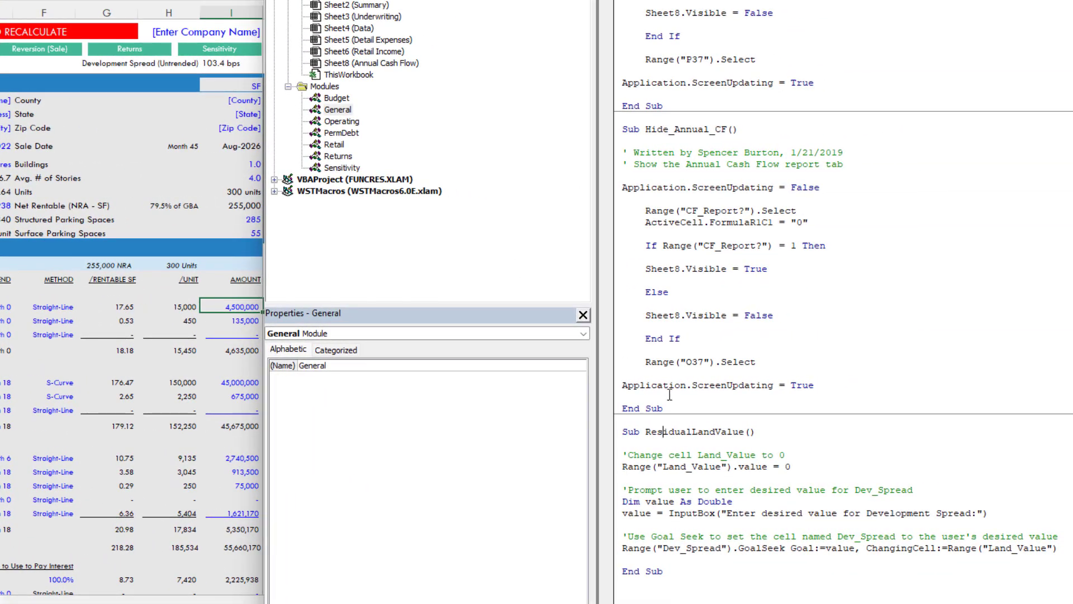
click(695, 489)
drag(263, 93, 268, 93)
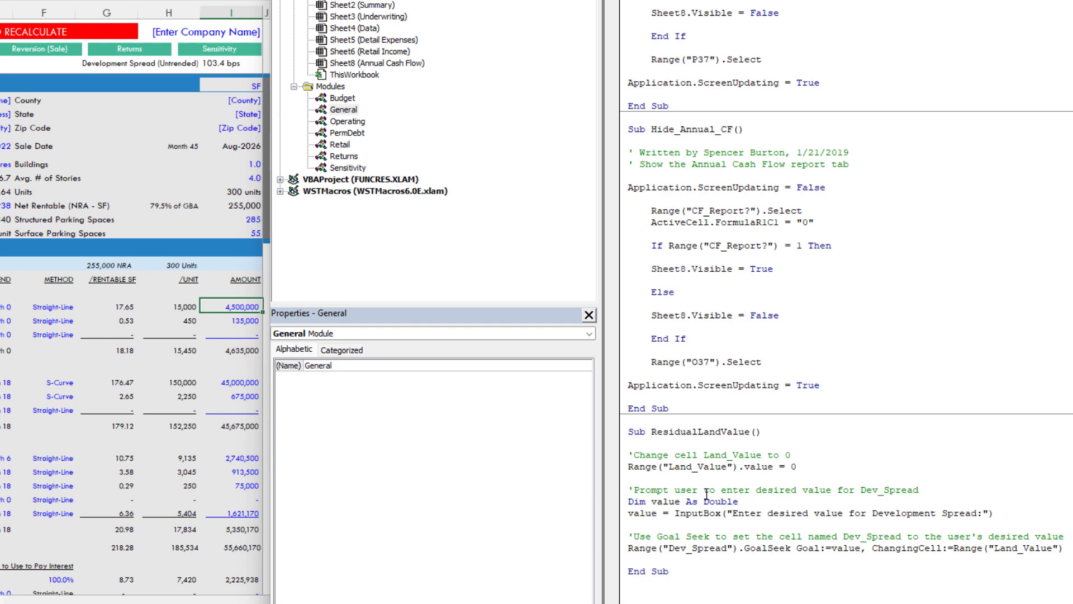
Step: Step through the macro with F8 using a 125 target, solving Land Costs to 2,681,133
key(F8)
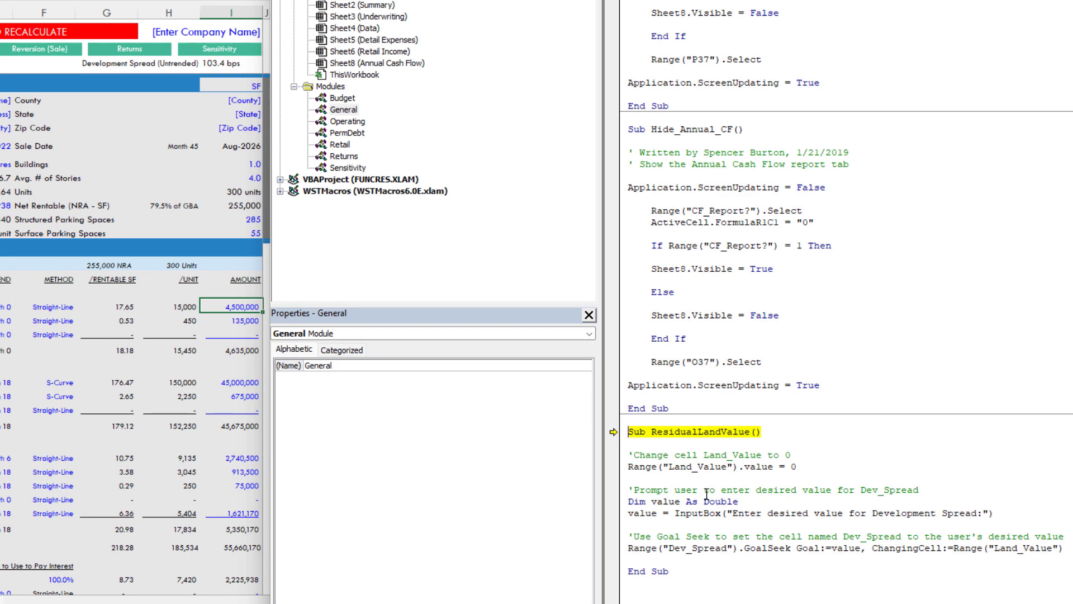
key(F8)
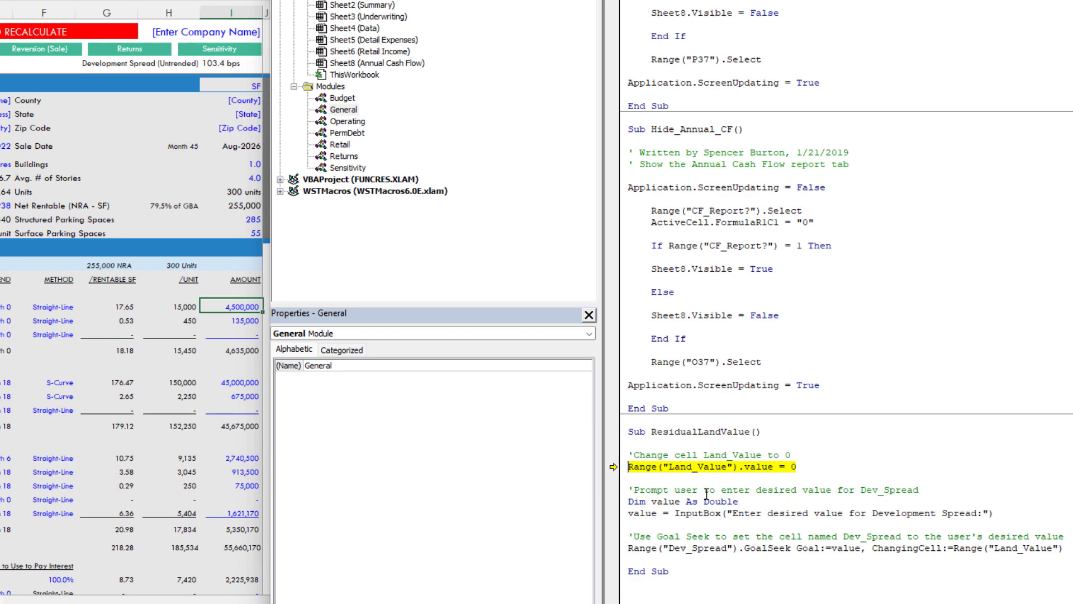
key(F8)
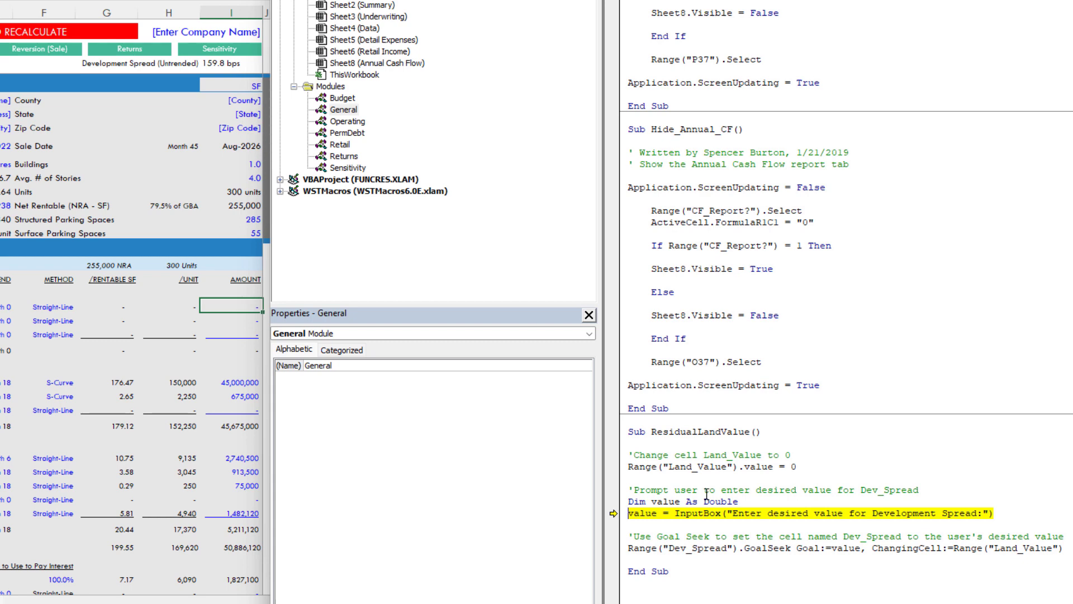
key(F8)
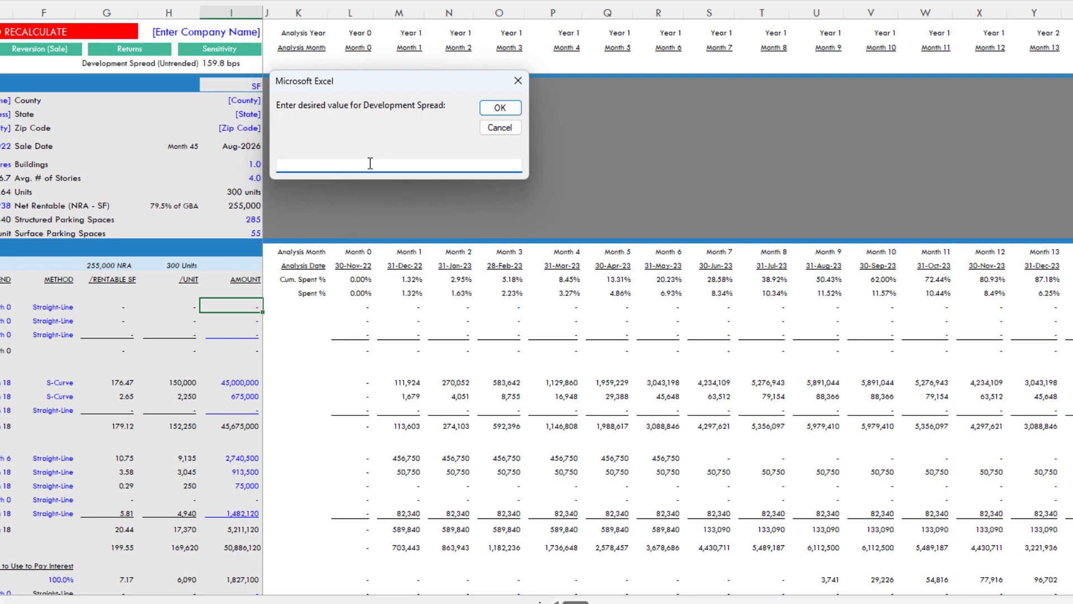
text(125)
click(491, 112)
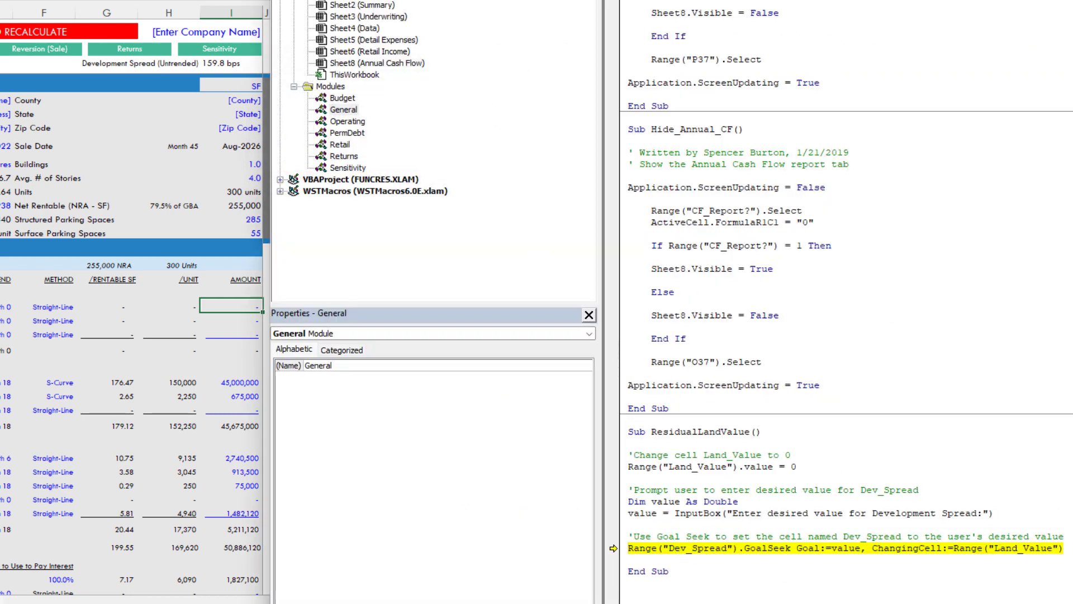
key(F8)
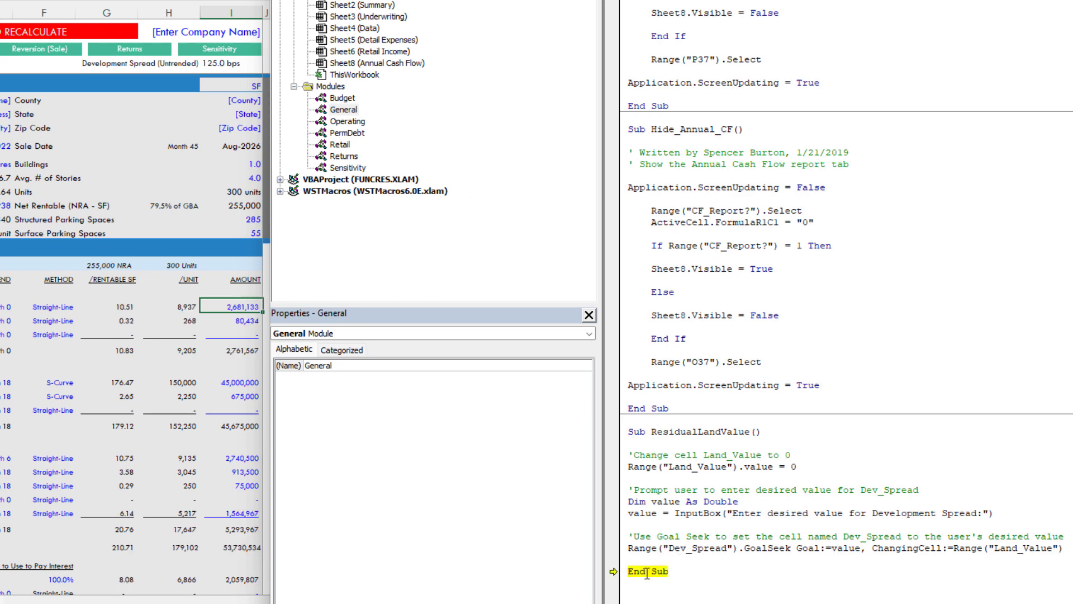
key(F8)
click(190, 319)
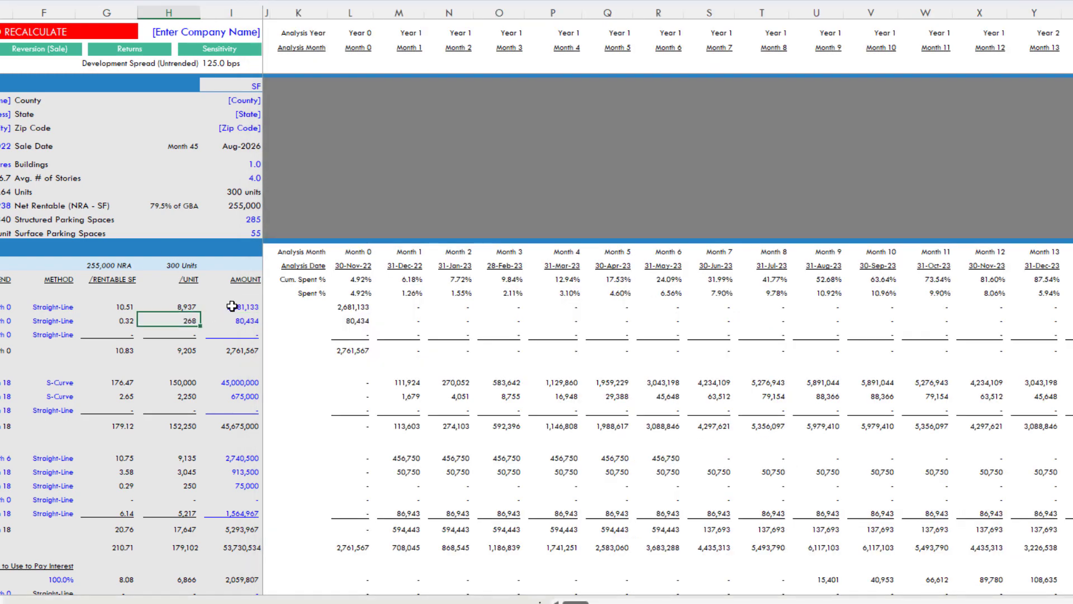
click(162, 179)
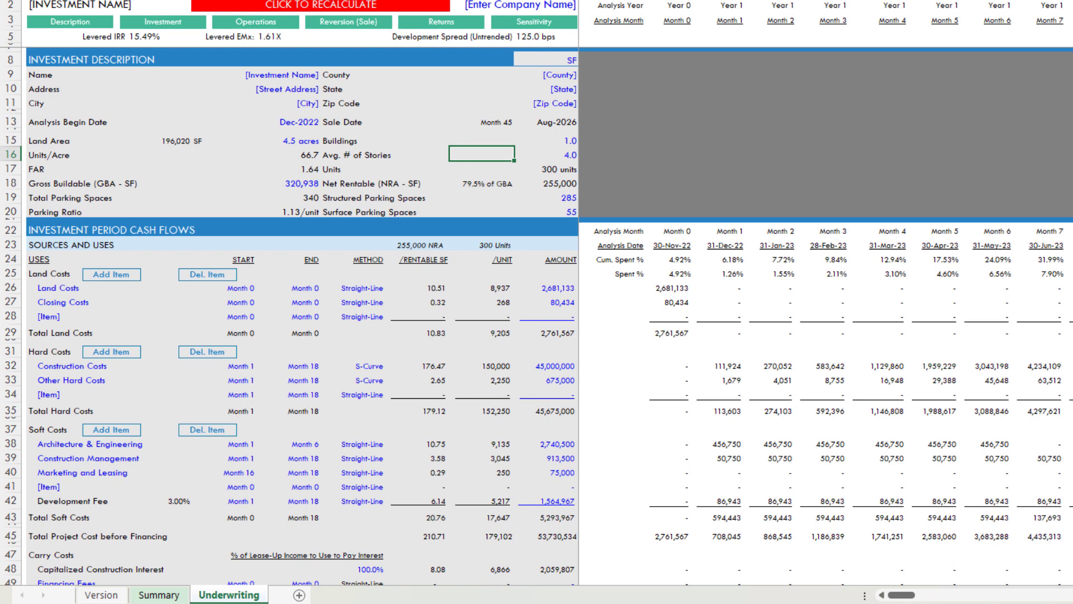
Step: On Summary, draw a rectangle at the header band's right end with centred 'Run Residual Land Value Calc' text
click(161, 595)
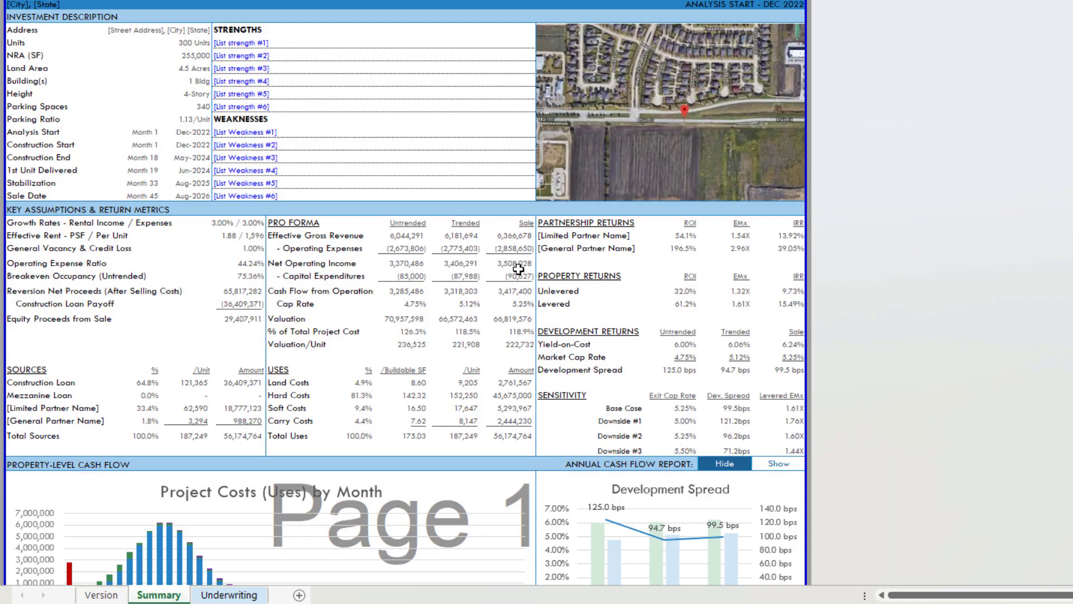
key(ctrl+shift+F1)
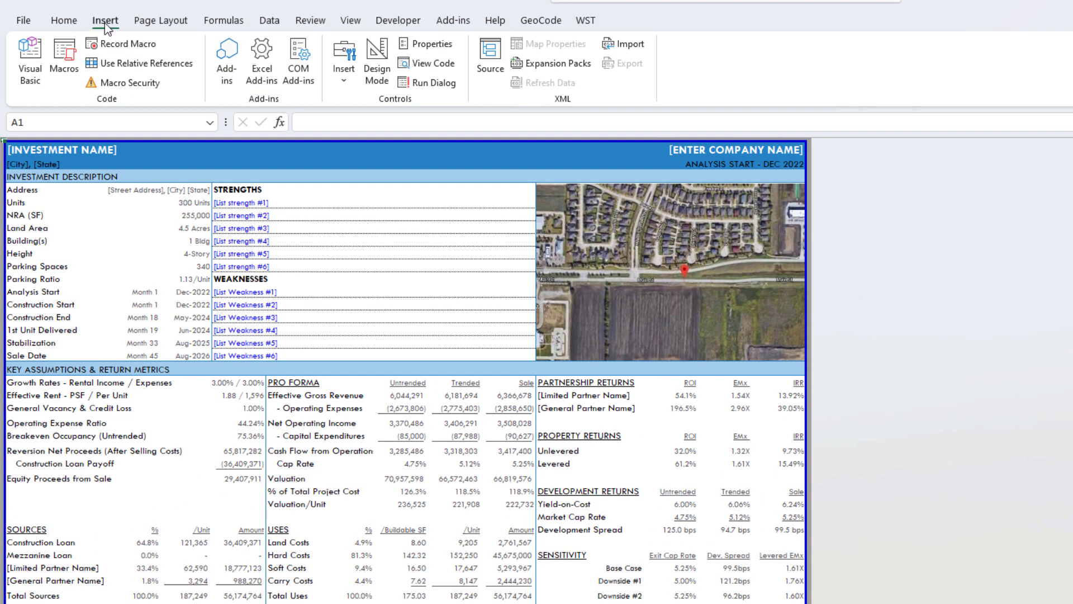
click(105, 24)
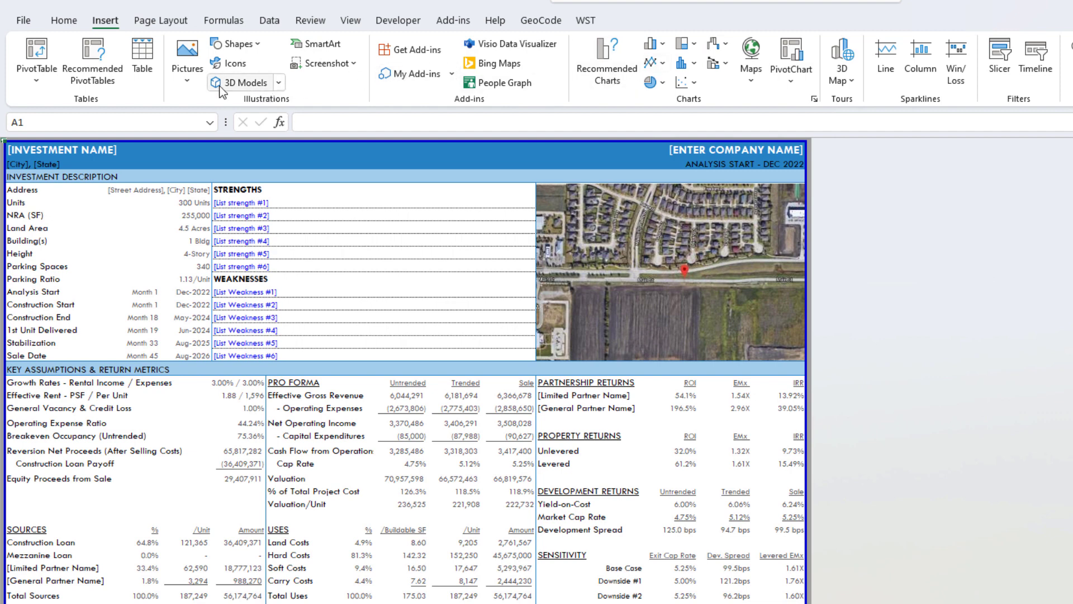
click(234, 43)
click(269, 86)
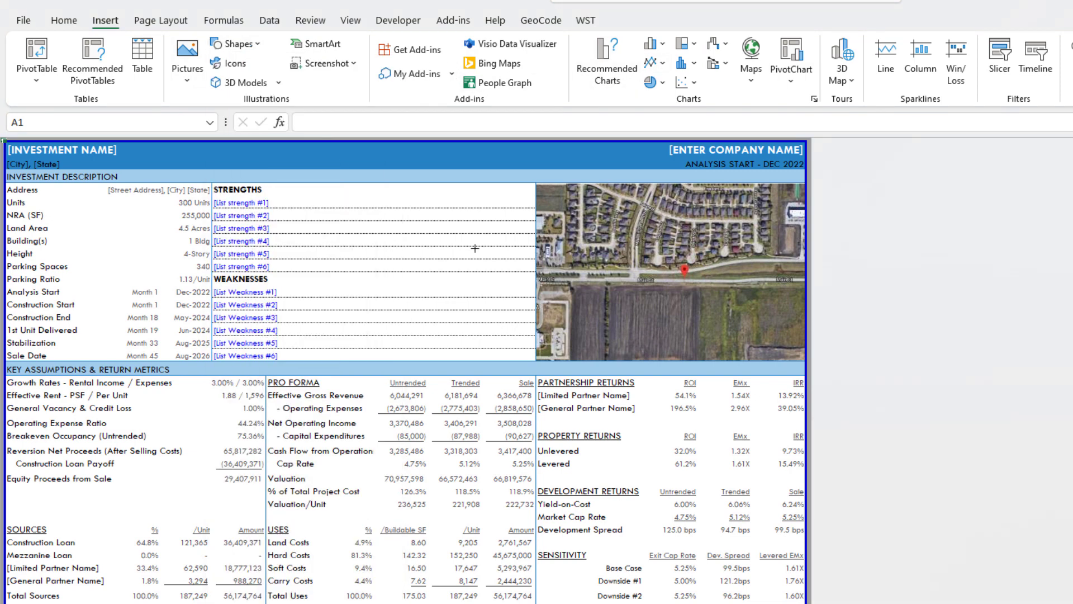
drag(656, 360, 804, 374)
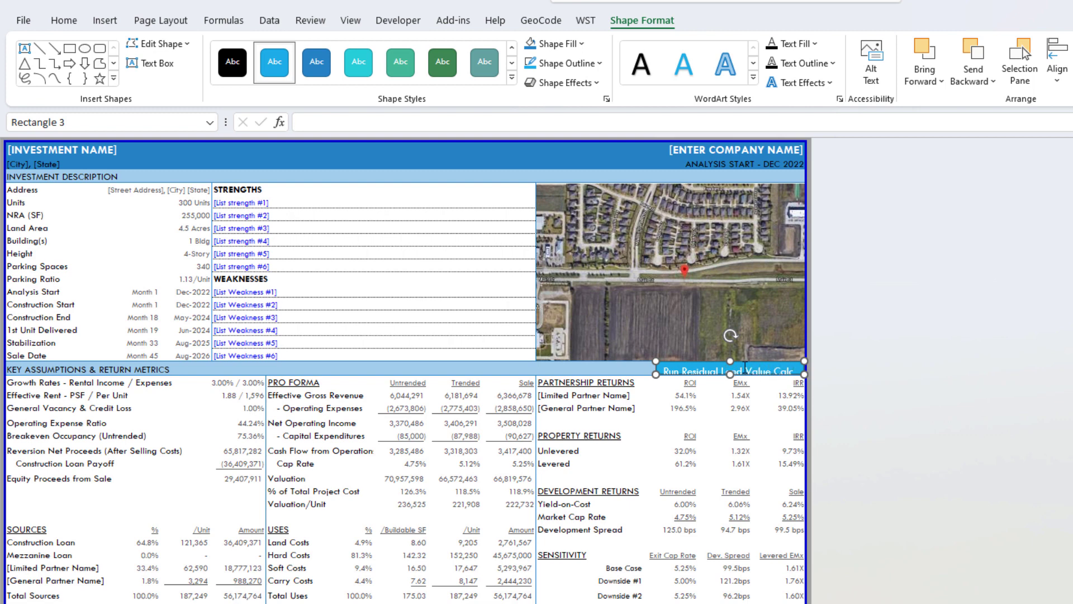
click(63, 20)
click(391, 73)
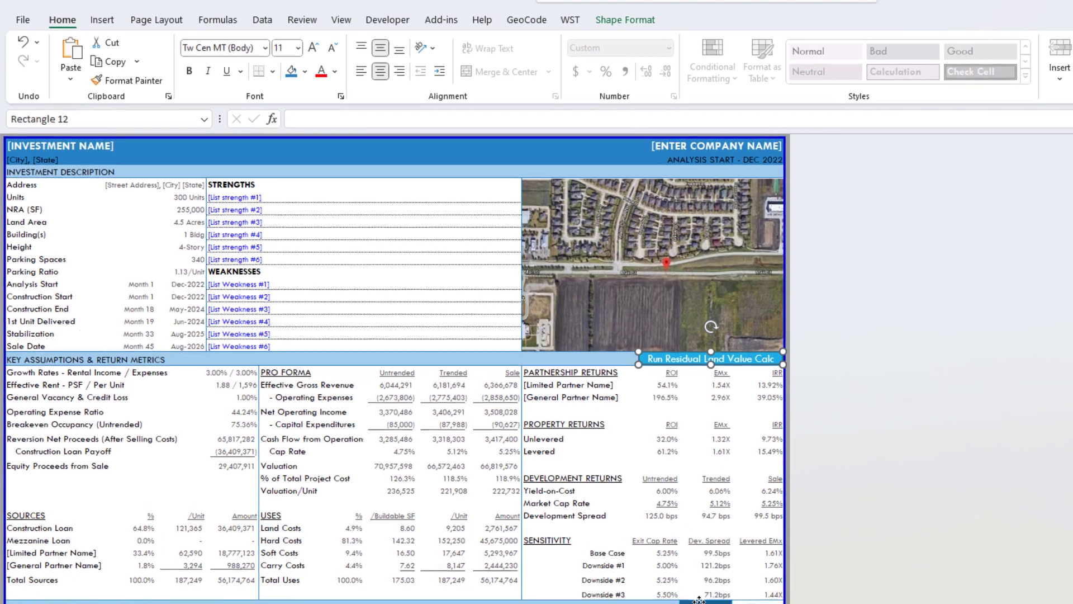
Step: Inspect the Hide shape's fill colour options, leaving them unchanged
right_click(717, 603)
key(Escape)
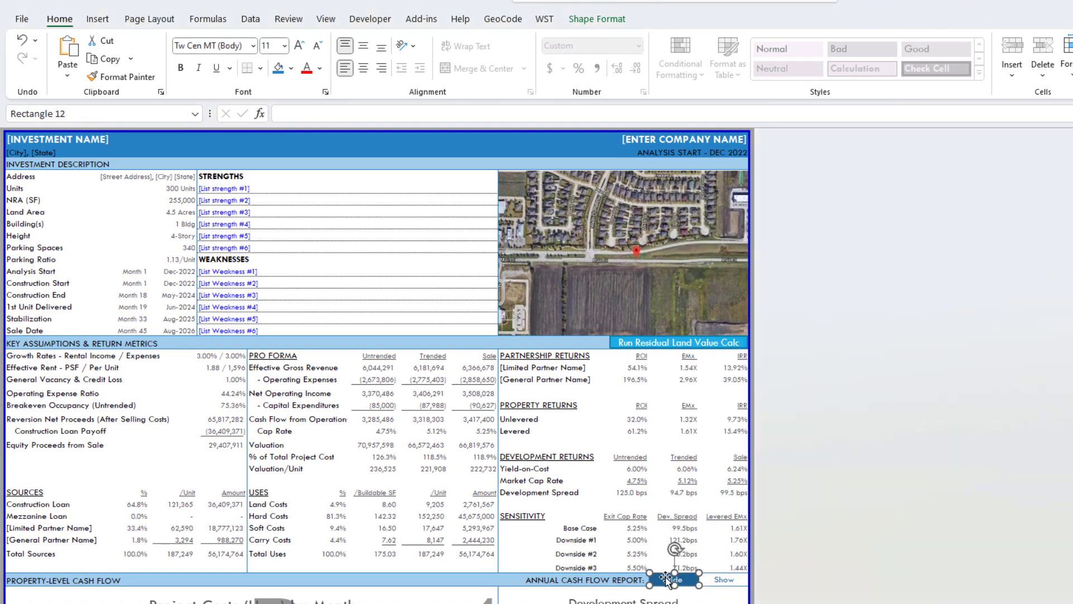
click(598, 19)
click(541, 41)
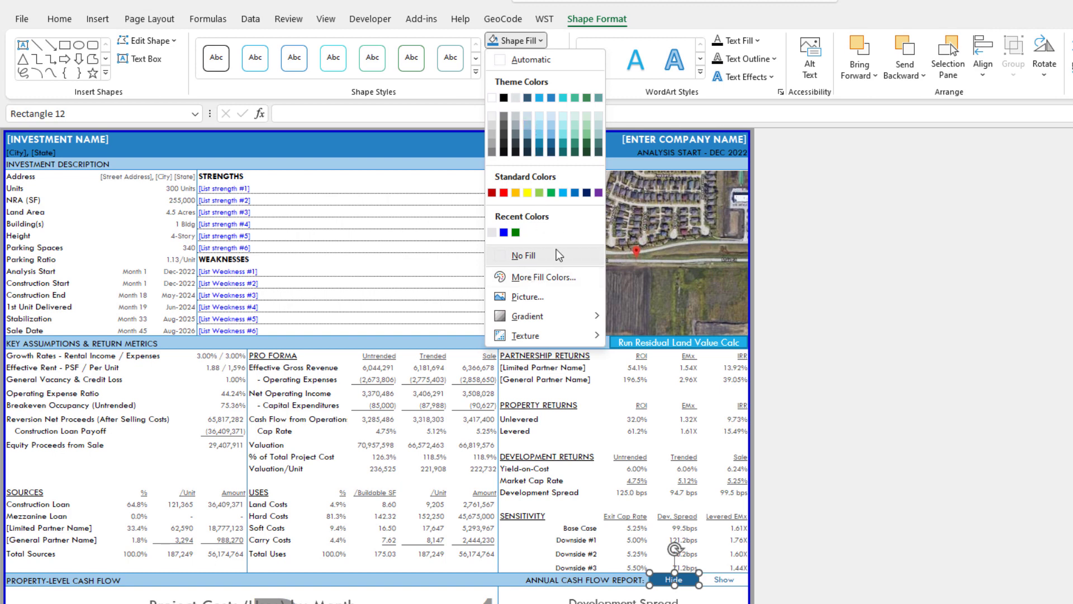
click(542, 277)
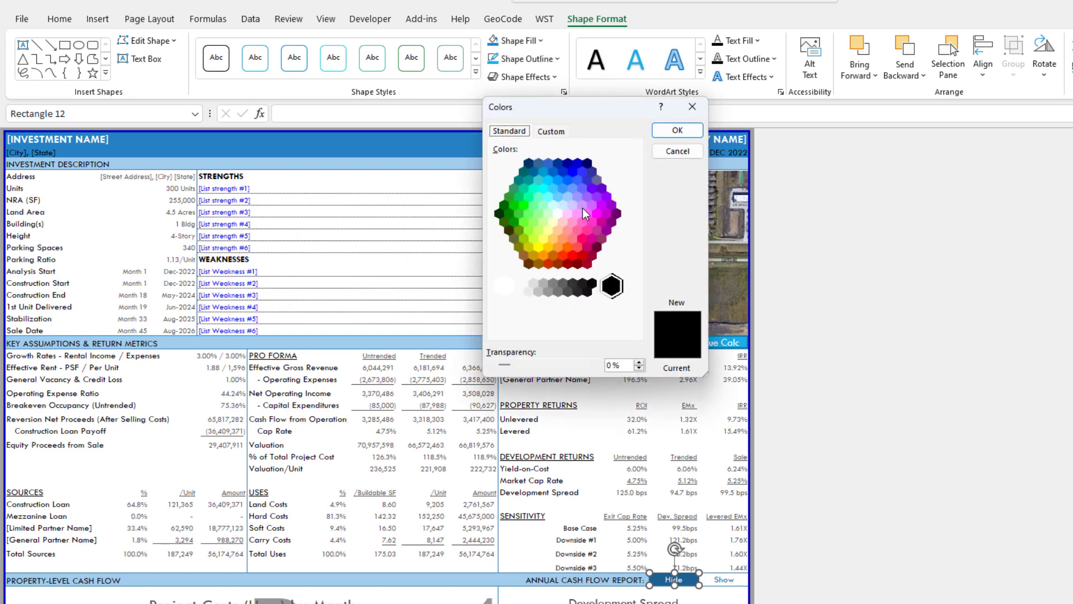
click(552, 131)
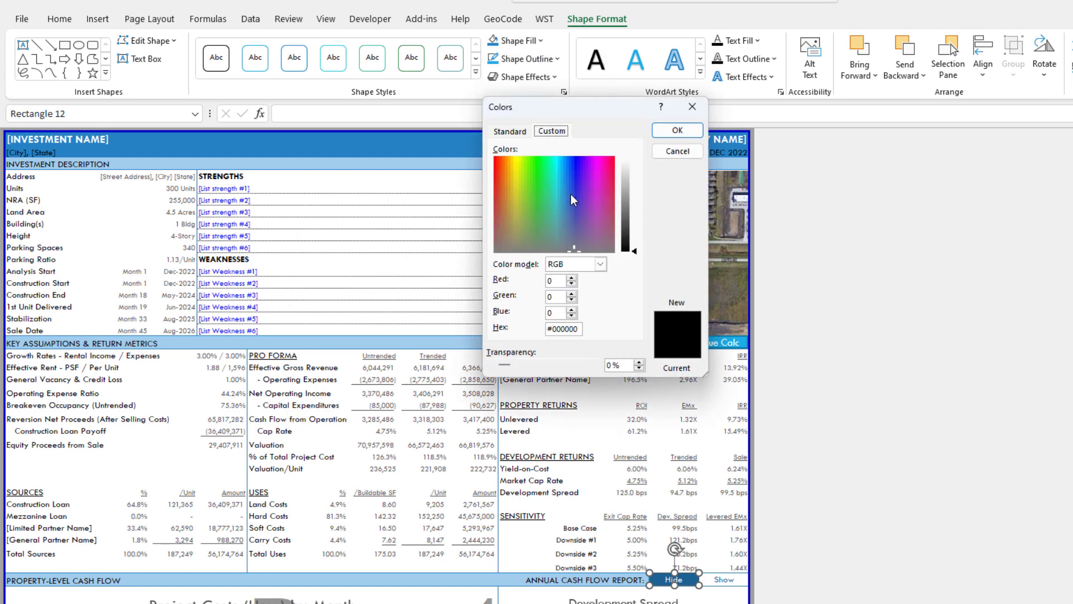
click(678, 151)
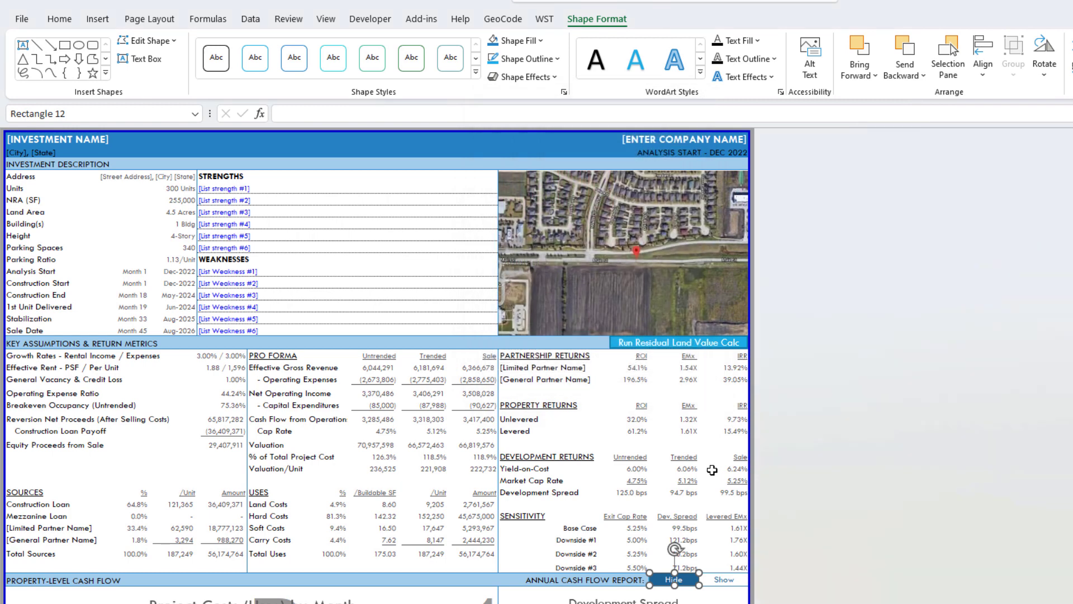
click(525, 42)
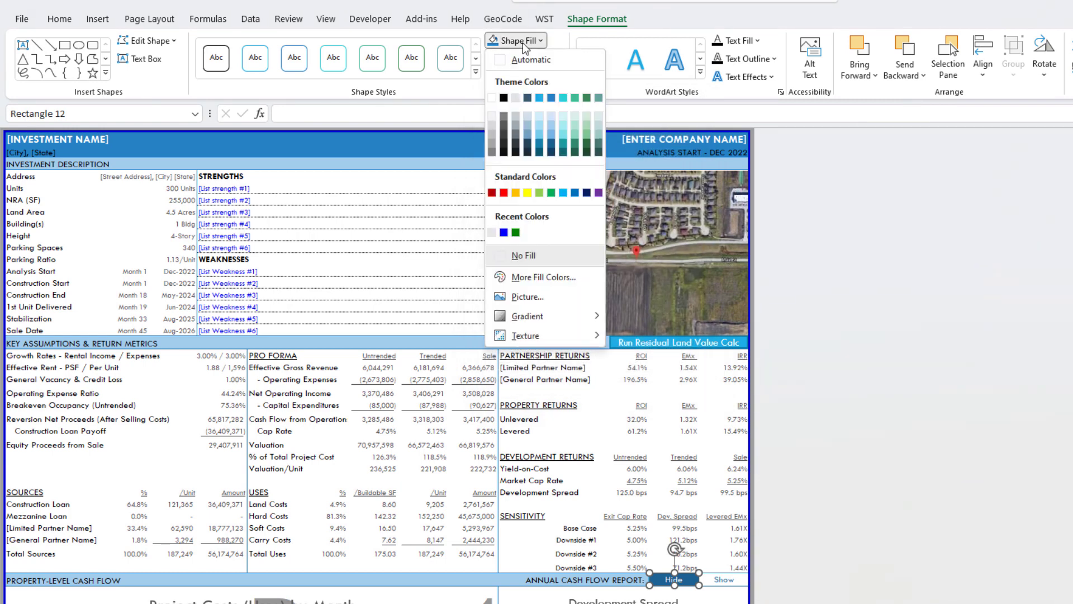
click(502, 255)
Step: Set the Run Residual Land Value Calc button's shape outline to No Outline
right_click(646, 342)
key(Escape)
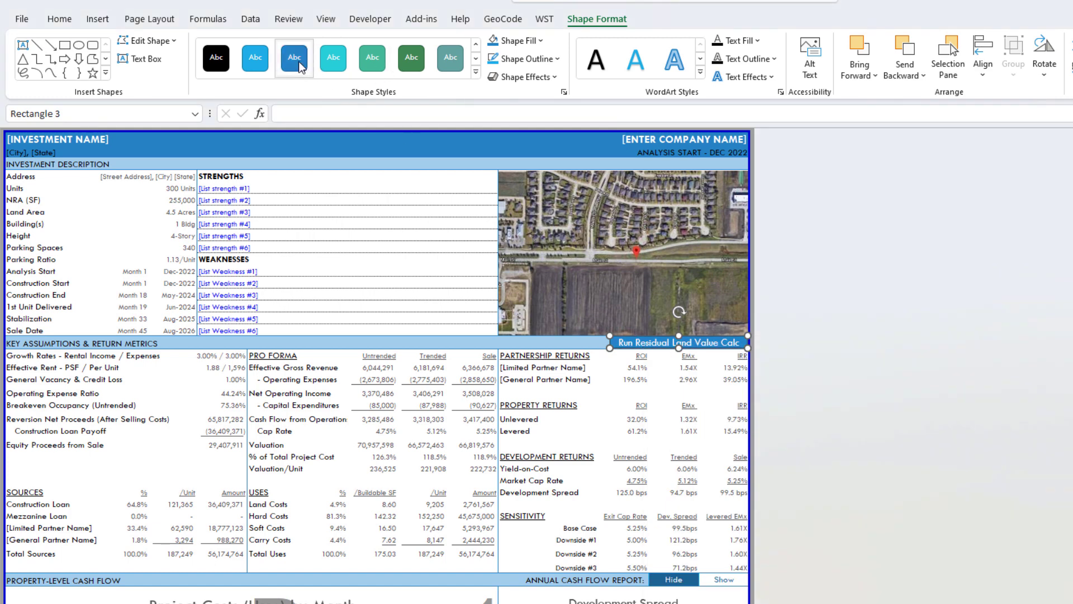
click(524, 59)
click(531, 273)
Step: Nudge the button slightly up and left
click(638, 394)
click(679, 351)
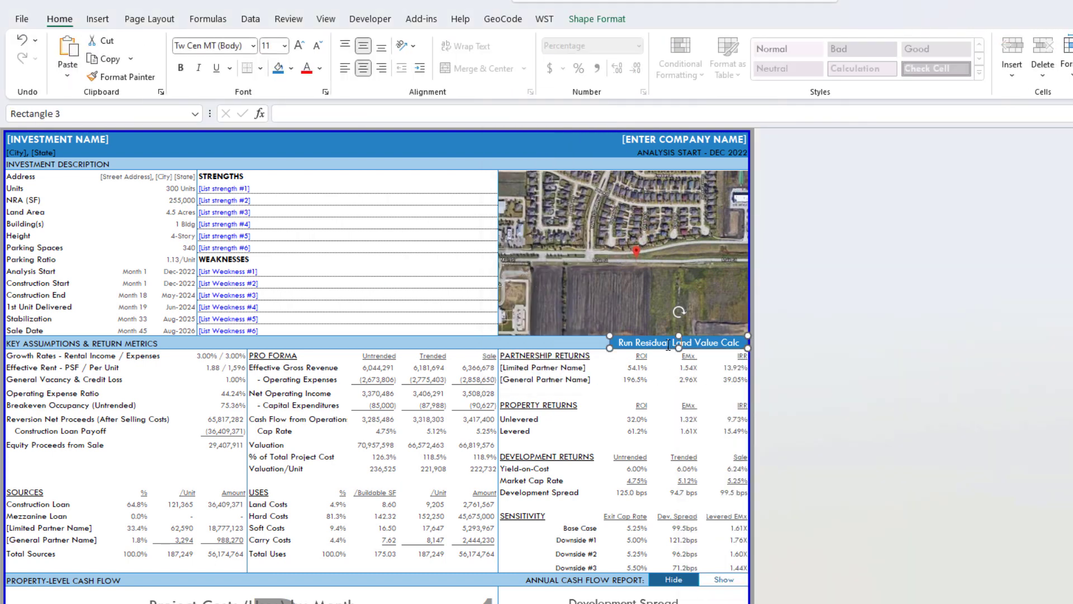
click(667, 347)
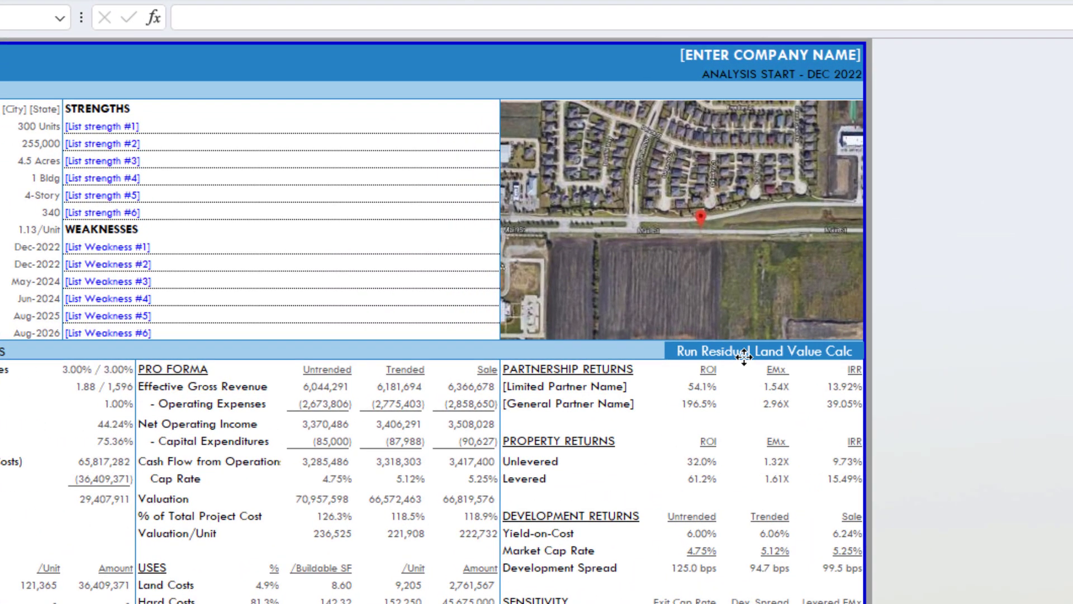
click(687, 348)
drag(744, 356, 742, 355)
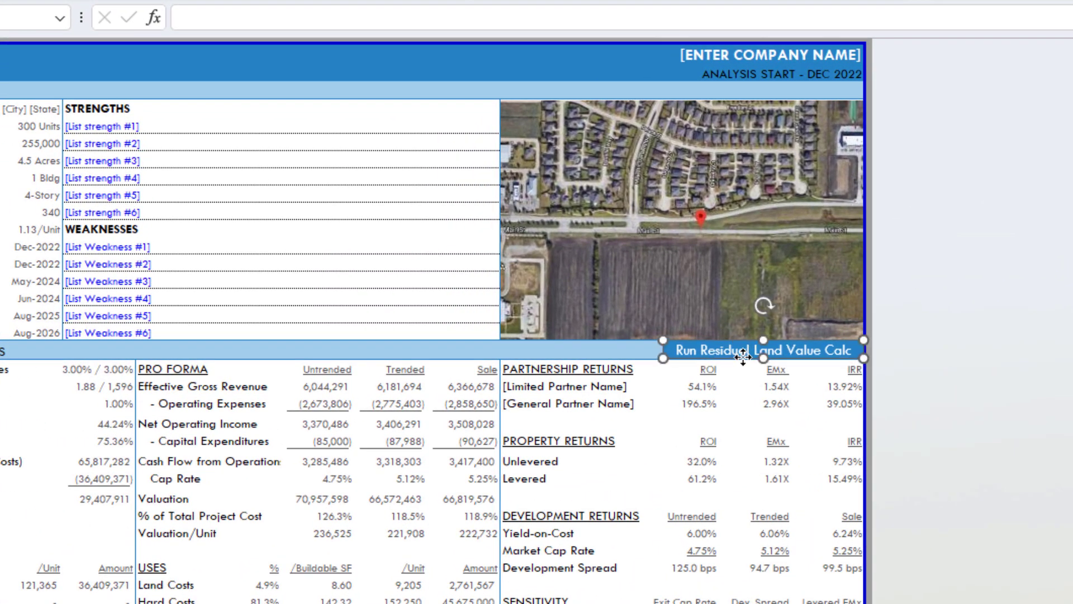
Step: Assign the ResidualLandValue macro to the Run Residual Land Value Calc button through Assign Macro
right_click(744, 356)
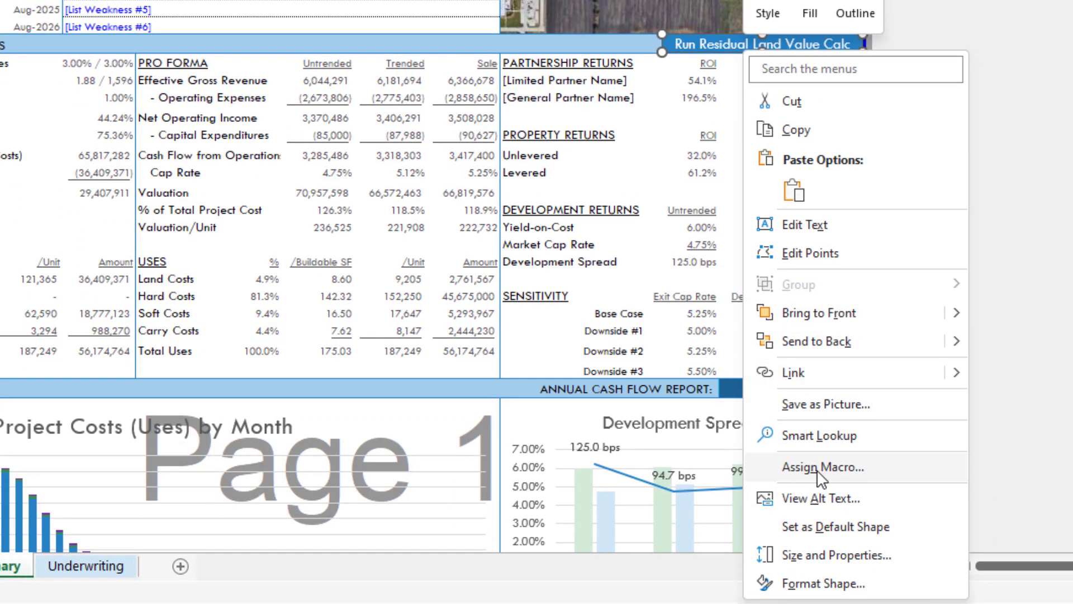
click(820, 467)
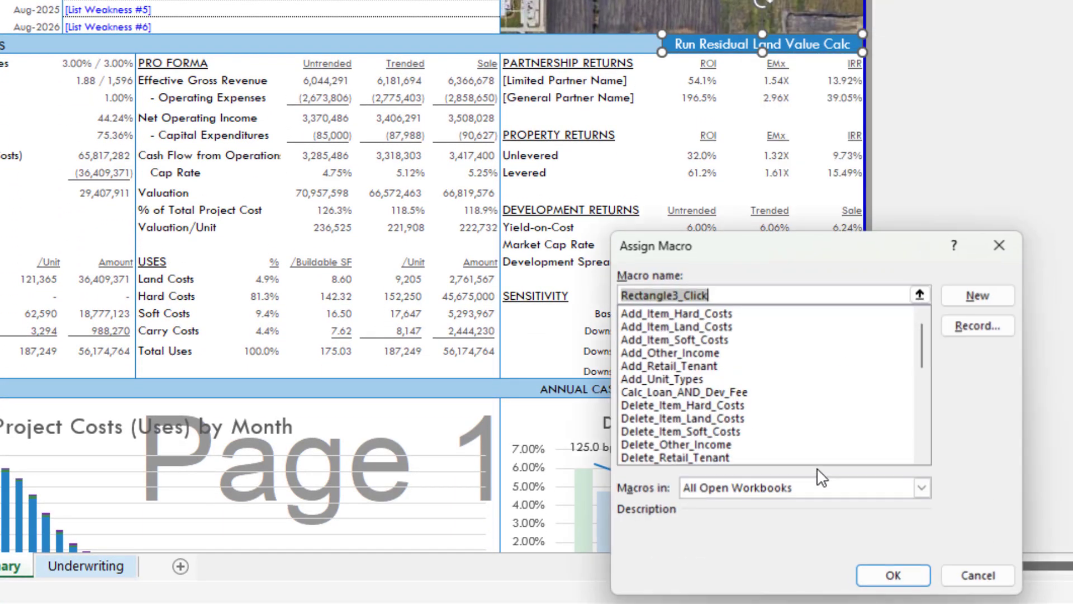
drag(765, 256, 641, 102)
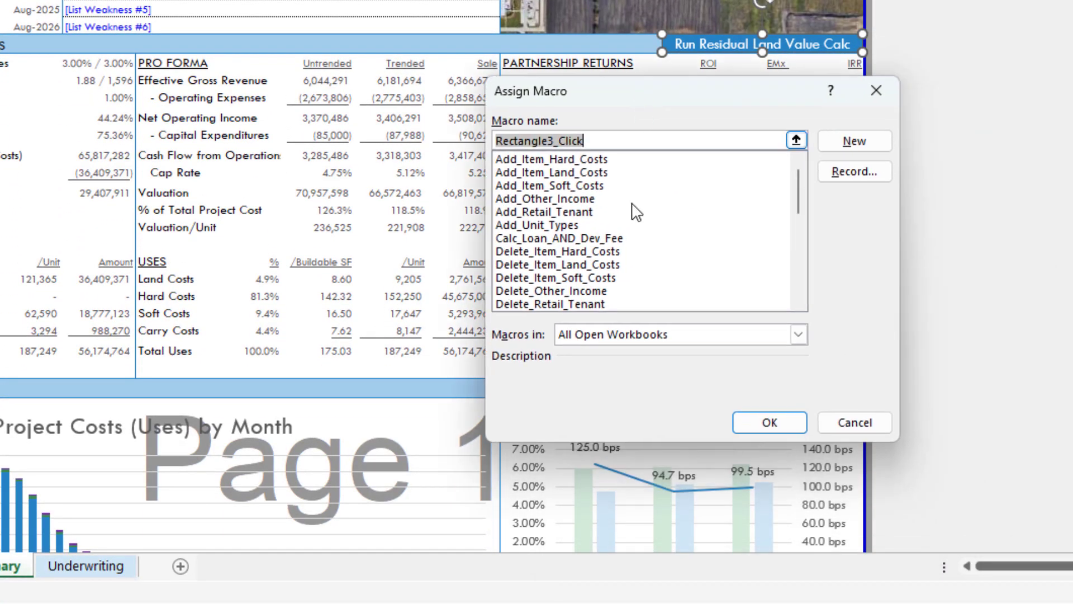
scroll(621, 237, down, 6)
scroll(625, 238, up, 7)
drag(793, 196, 796, 270)
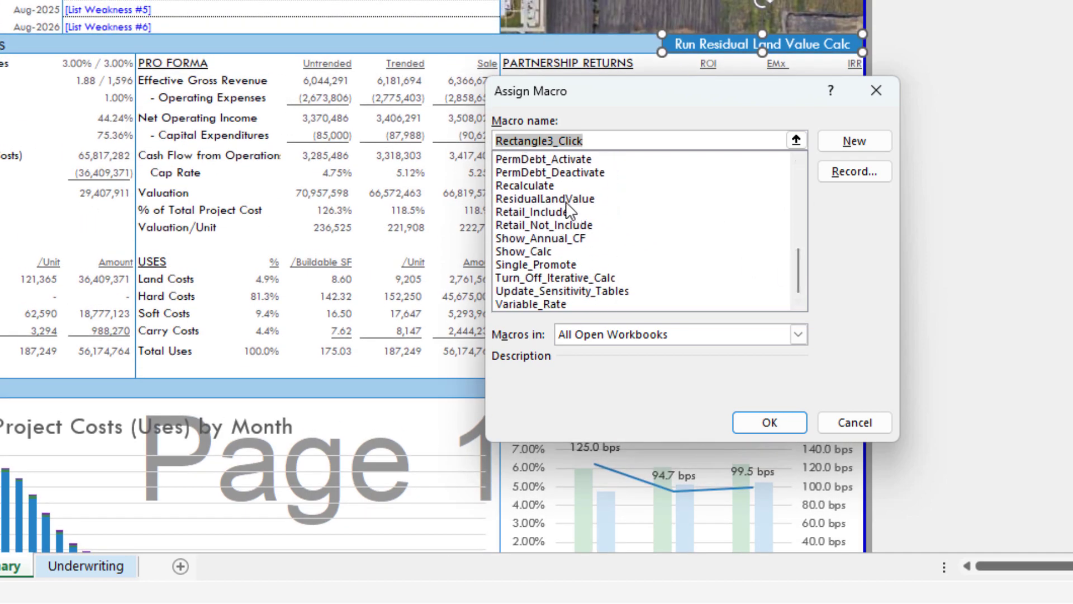
click(551, 201)
key(Return)
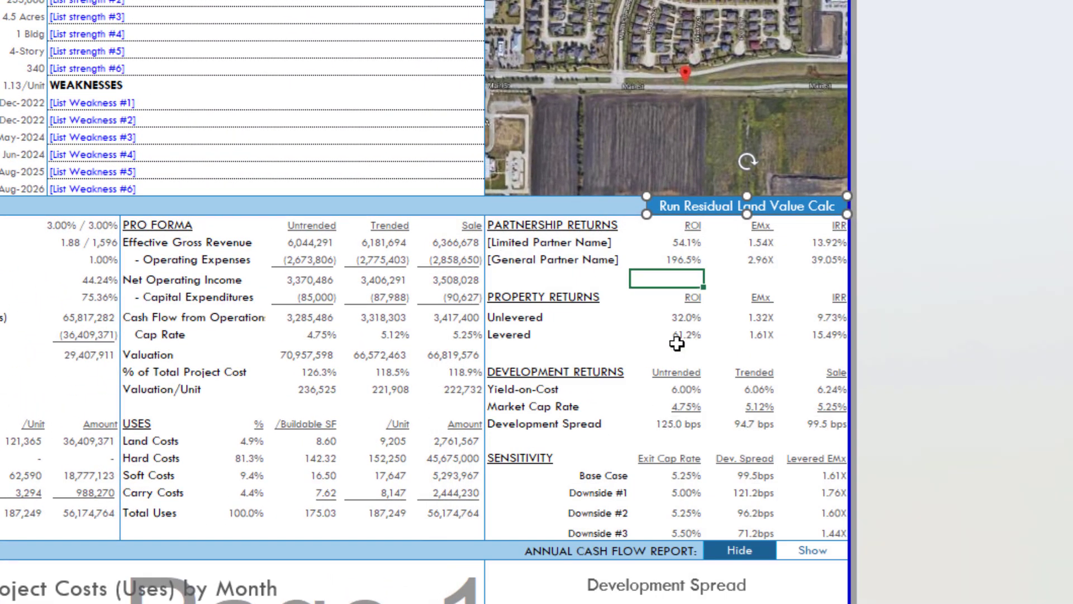
Step: Run the button with a 100 target, giving Development Spread 100.0 bps and Land Costs 4,943,517
click(680, 316)
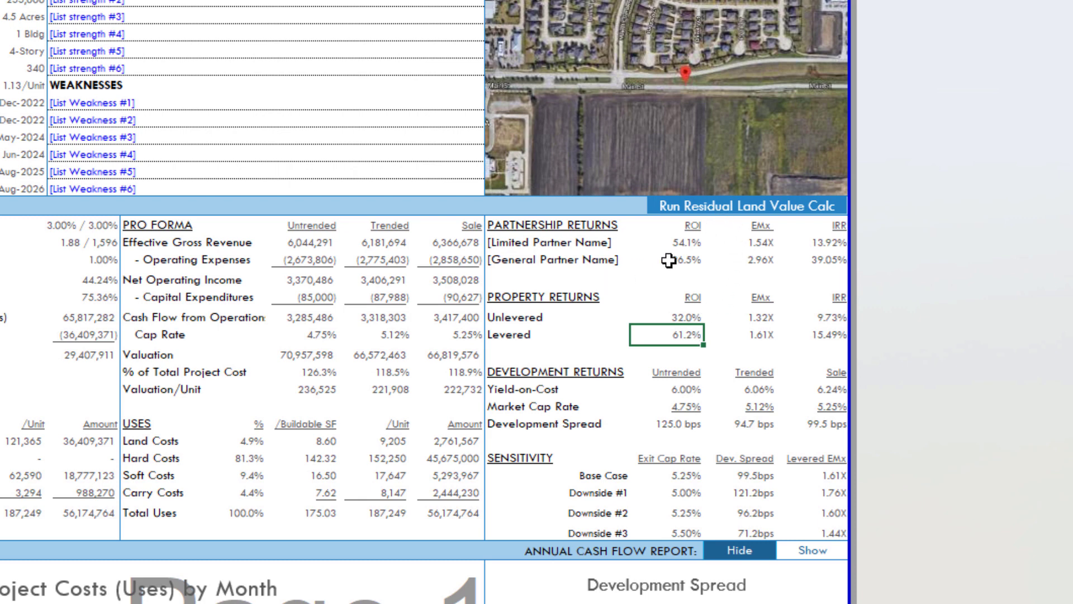
click(693, 424)
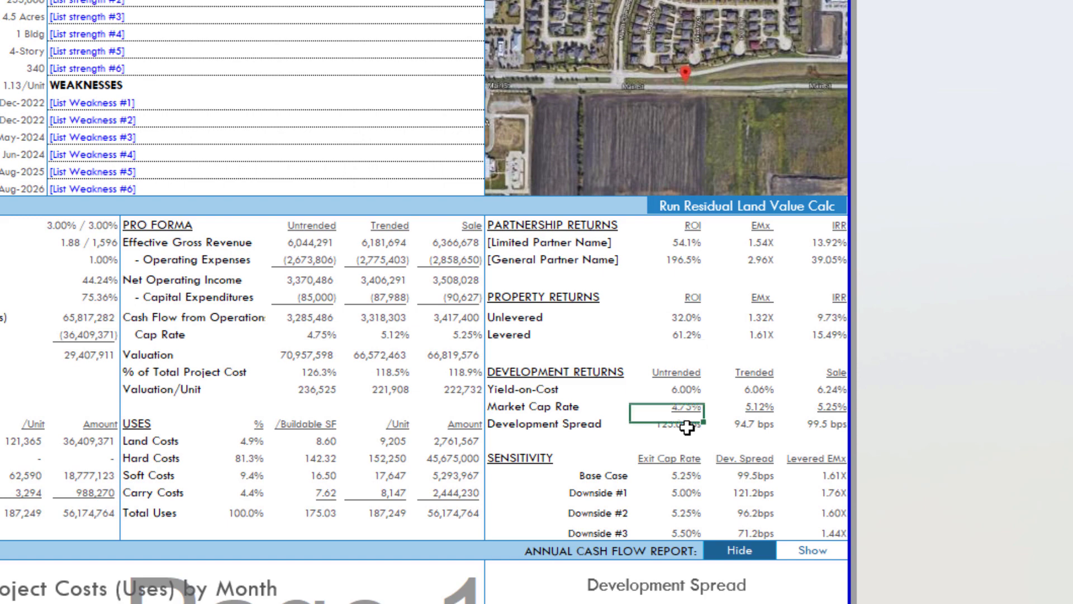
scroll(714, 288, up, 2)
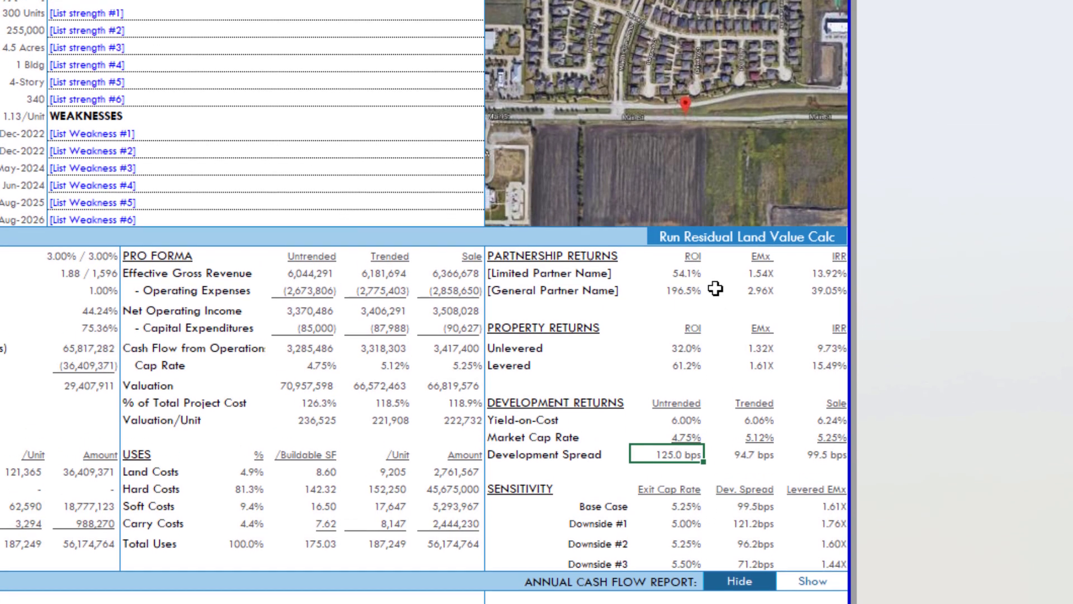
click(725, 271)
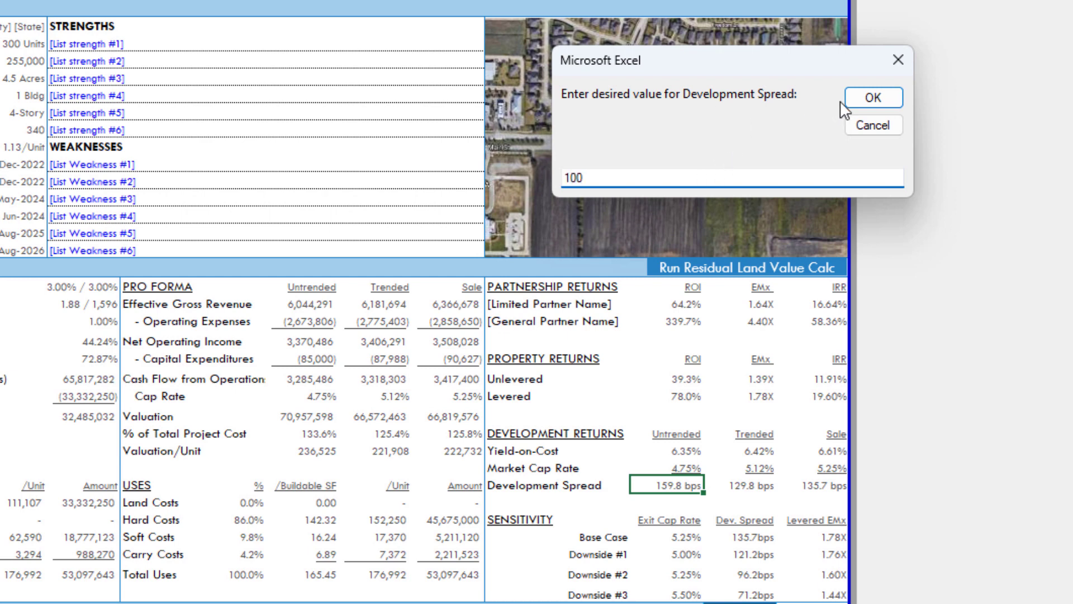
click(864, 97)
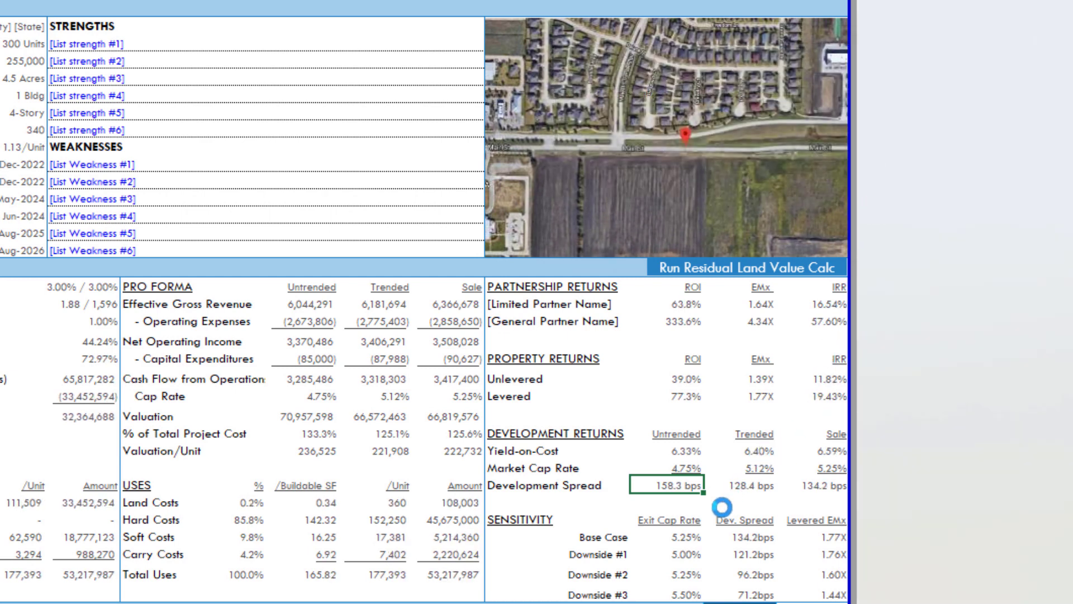
click(682, 306)
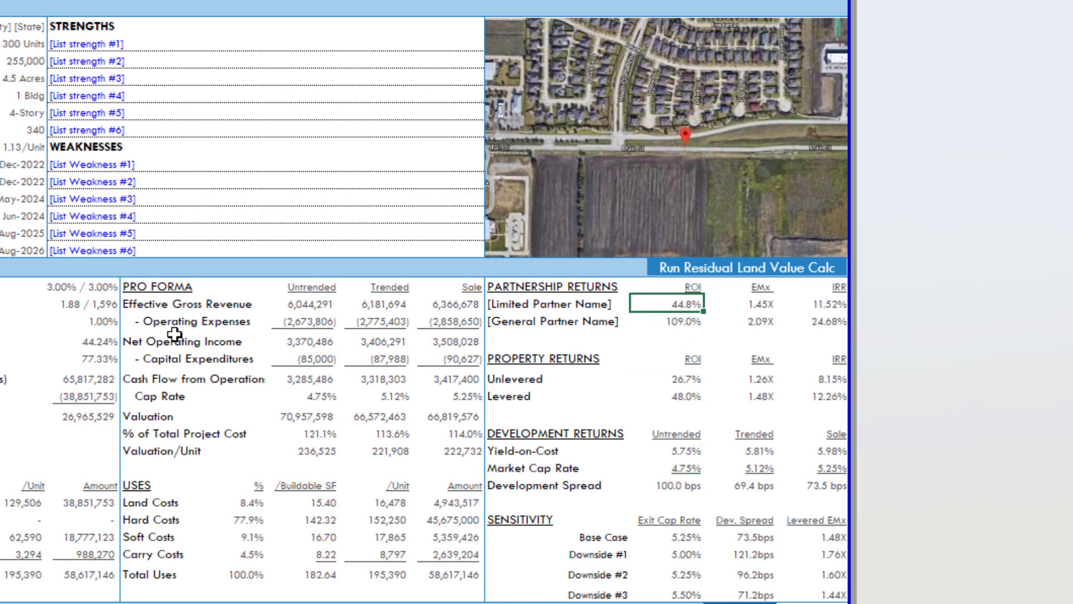